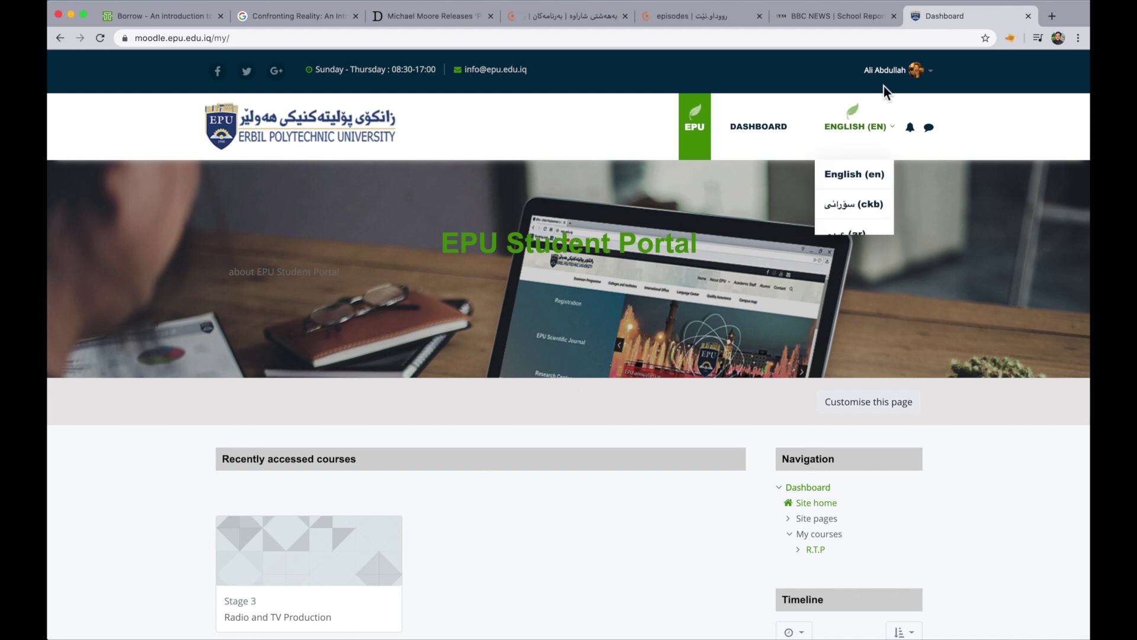
Open the Radio and TV Production course, ending its introductory tour, and turn on course editing
left_click(311, 585)
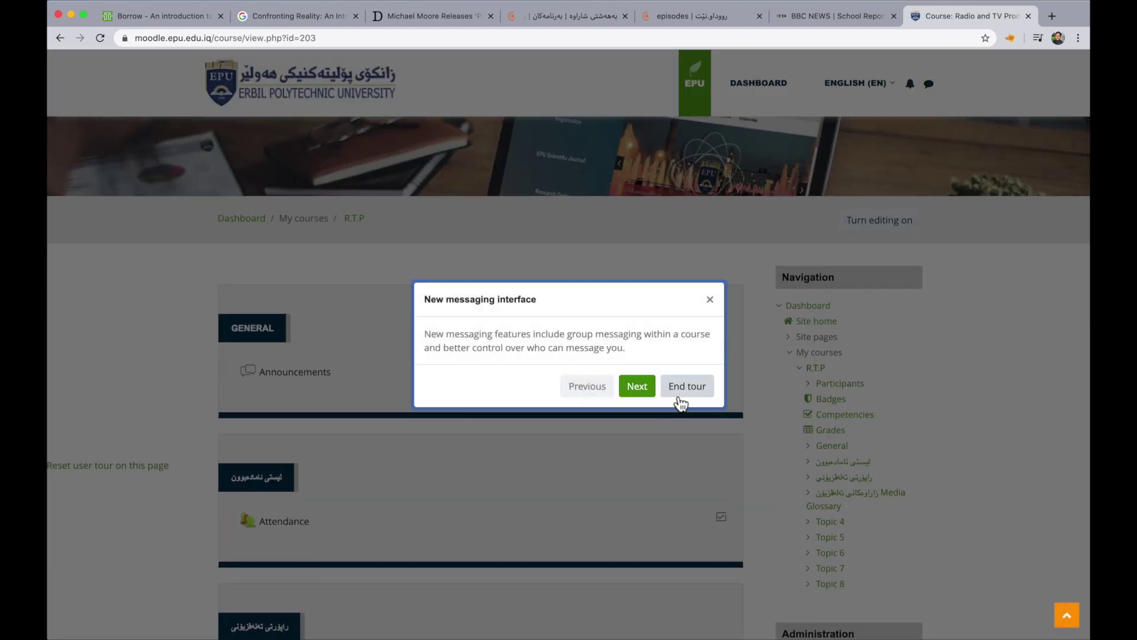
left_click(675, 392)
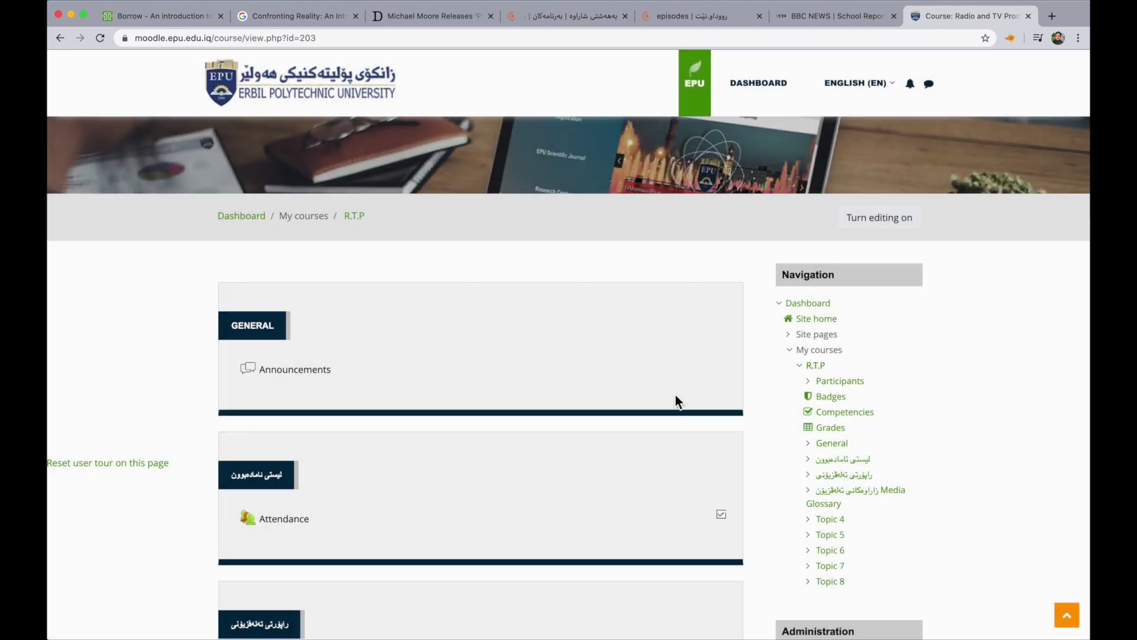
scroll(675, 400, "down", 4)
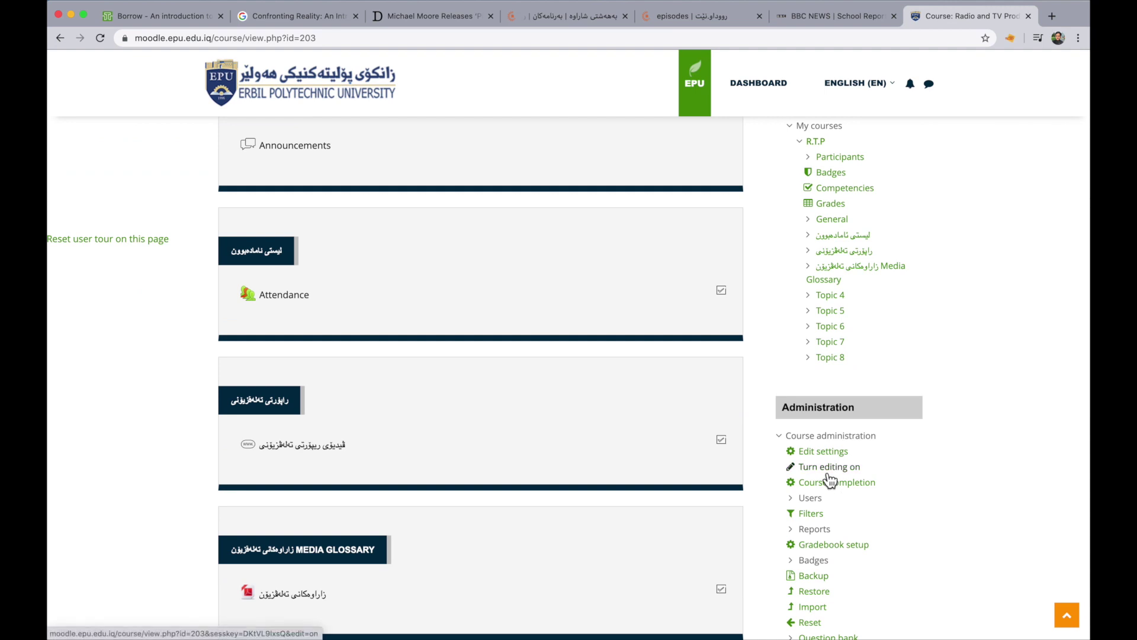
left_click(828, 472)
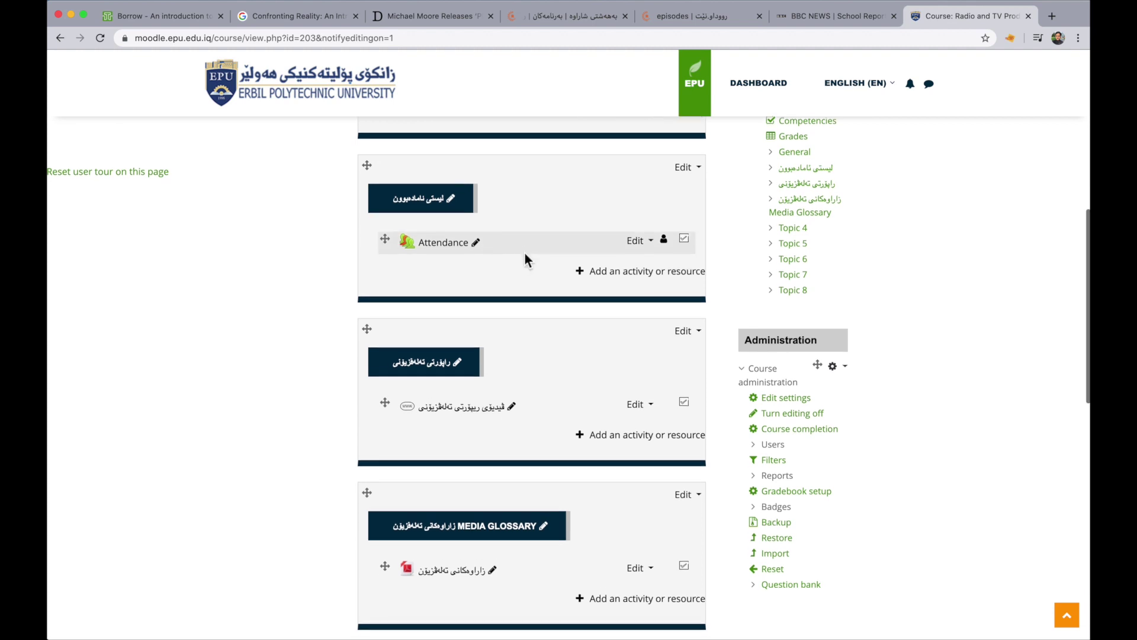
Add a new Assignment activity to the Media Glossary section of the course
scroll(524, 259, "down", 3)
scroll(524, 251, "down", 3)
scroll(524, 251, "up", 2)
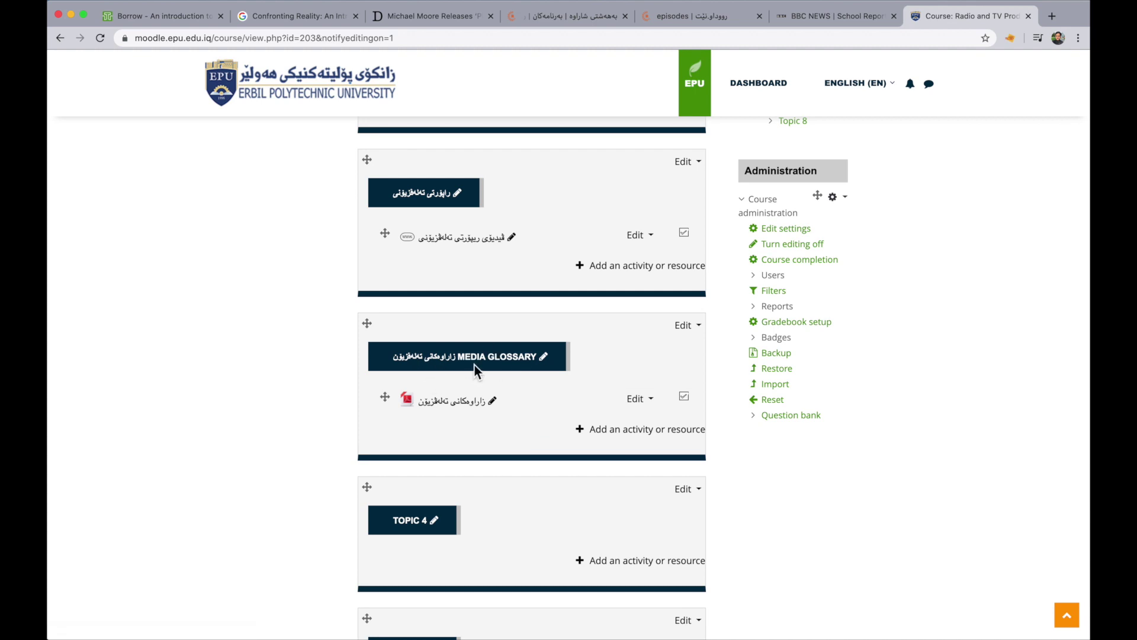
scroll(525, 369, "down", 2)
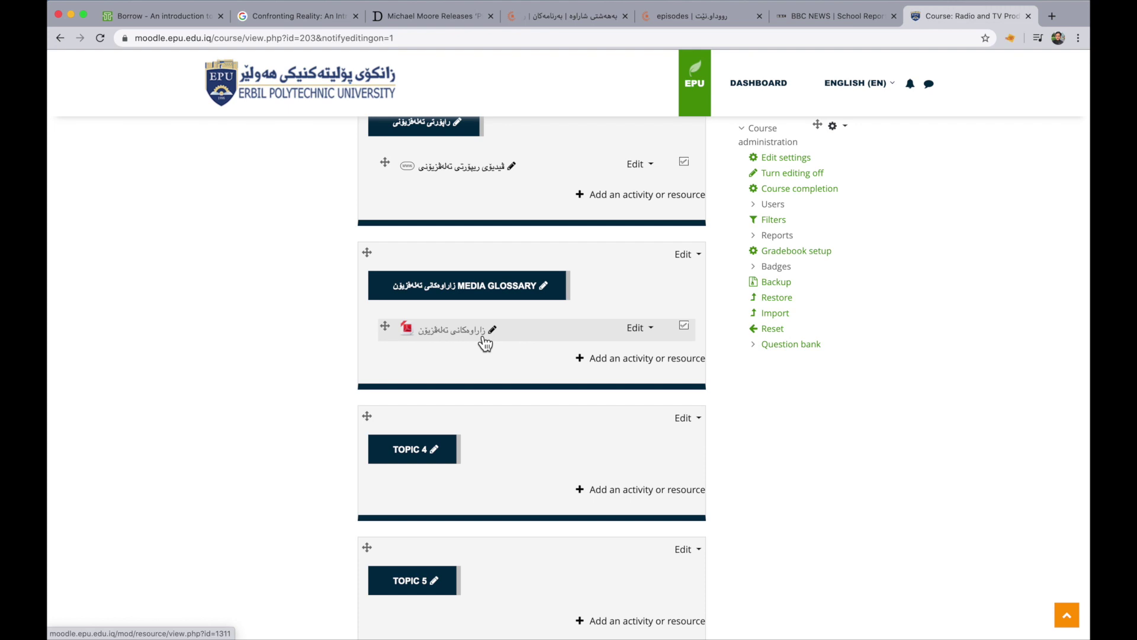
left_click(598, 361)
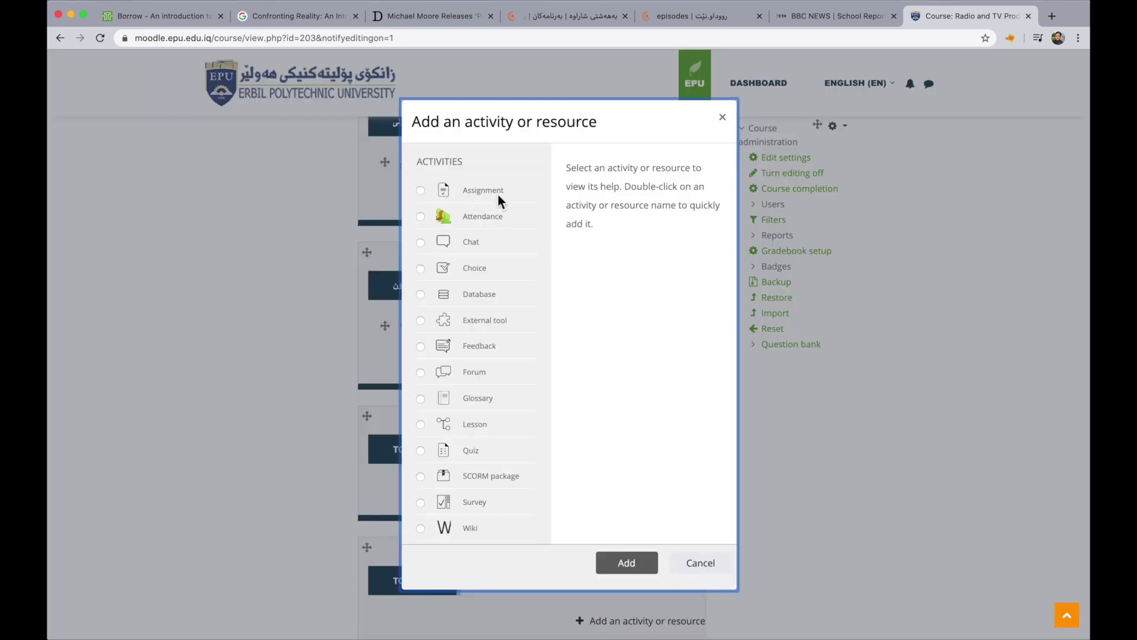
left_click(421, 190)
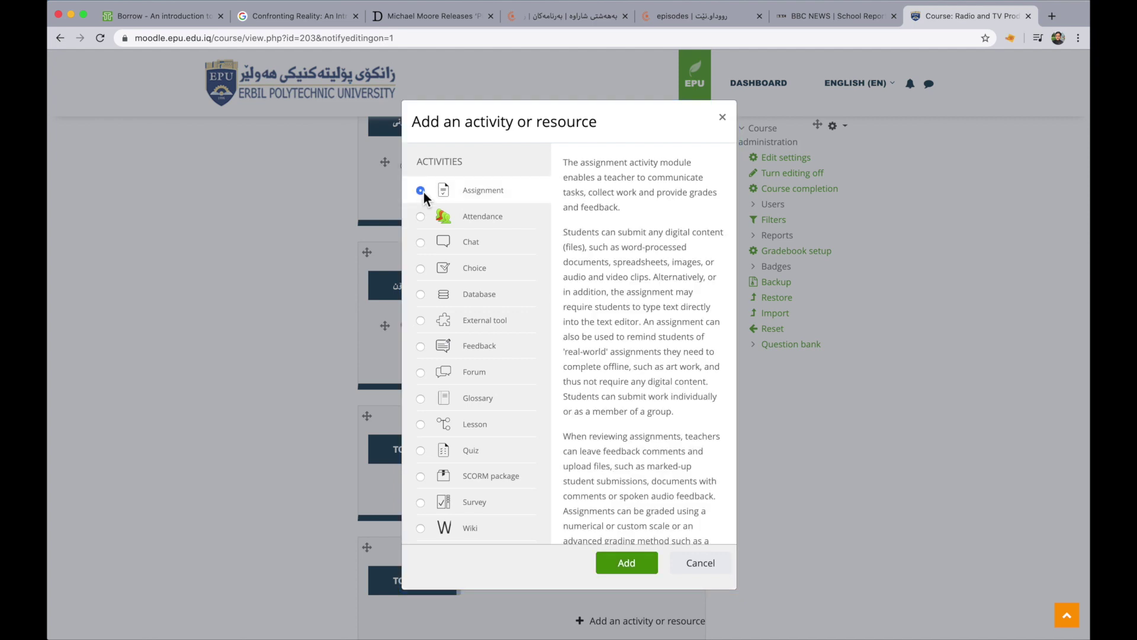
left_click(638, 575)
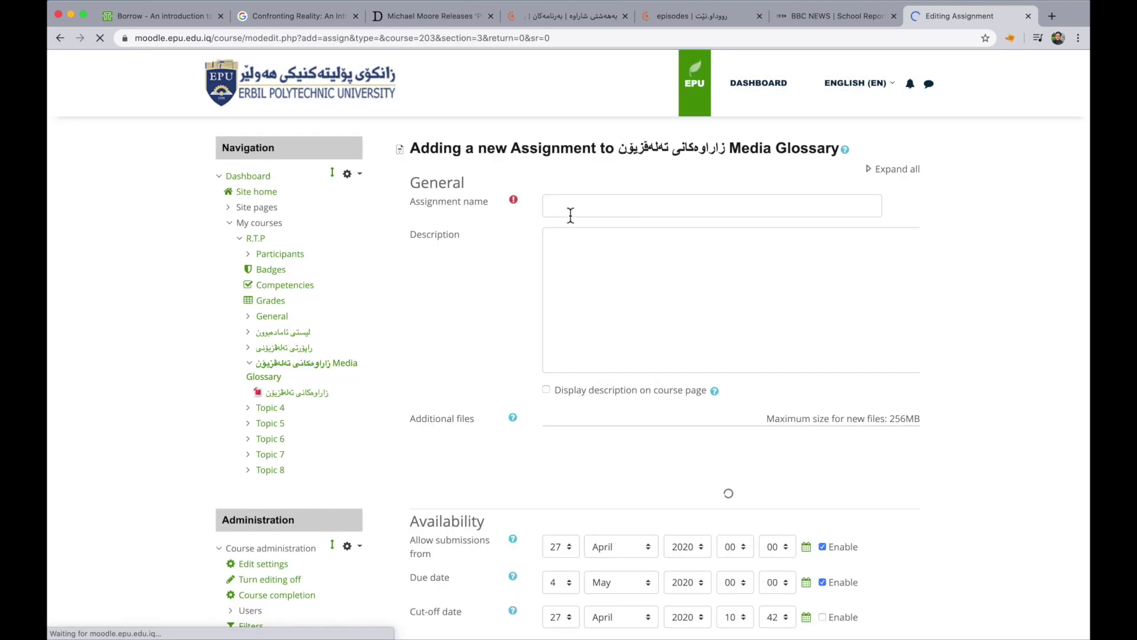
Name the assignment "زاراوەکانی تەلەڤزیۆن"
left_click(572, 213)
type("ز")
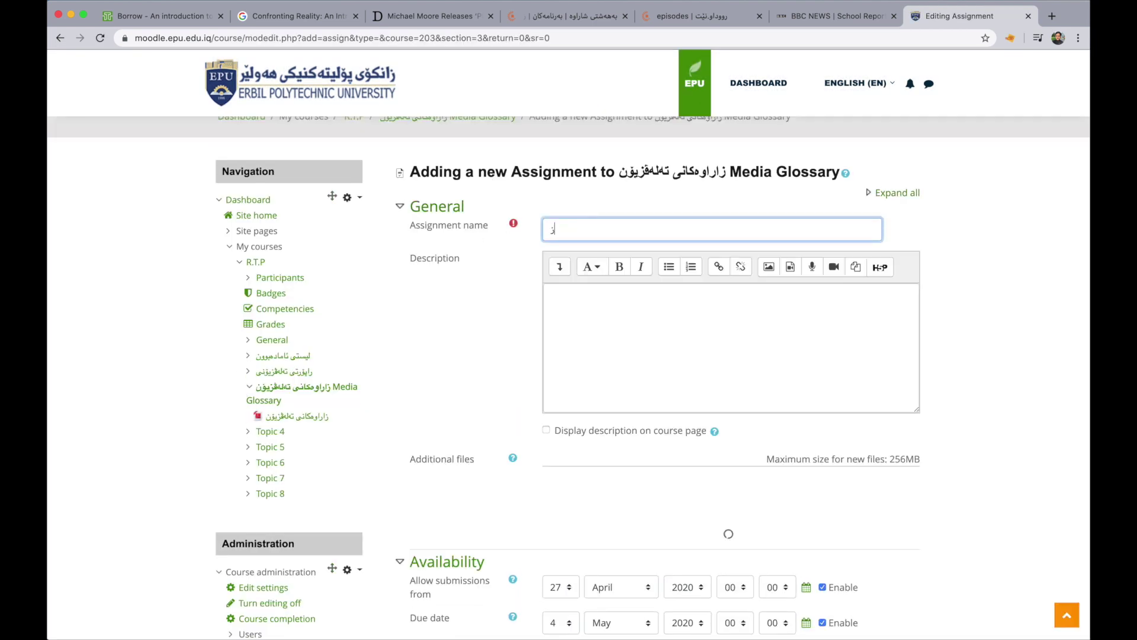
type("اراوەکانی")
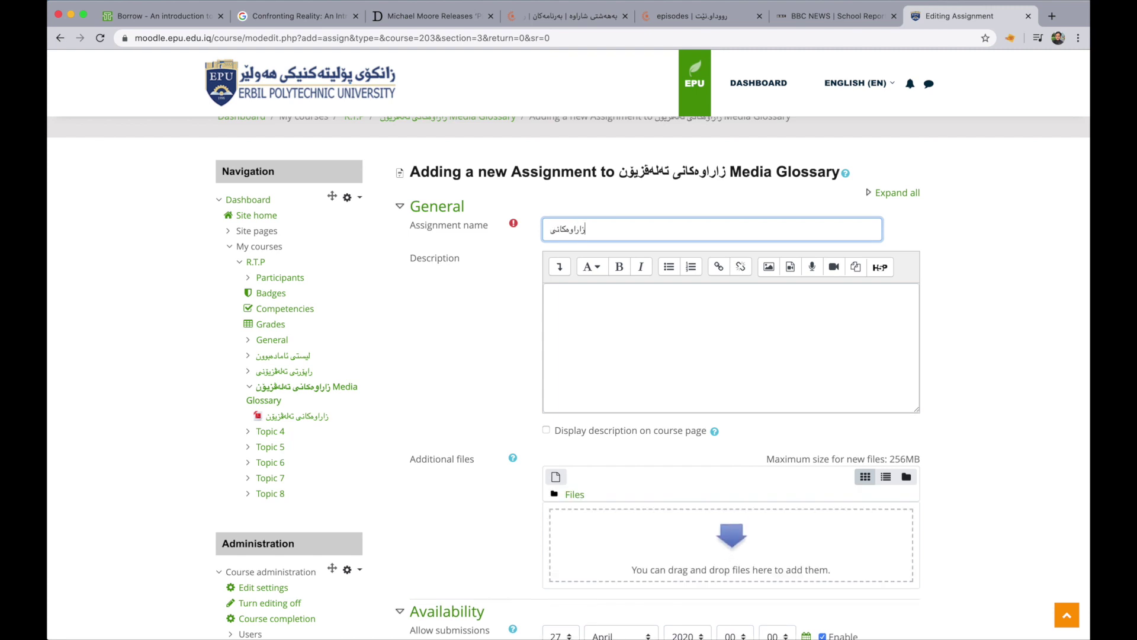
type(" تەلەڤزیۆن")
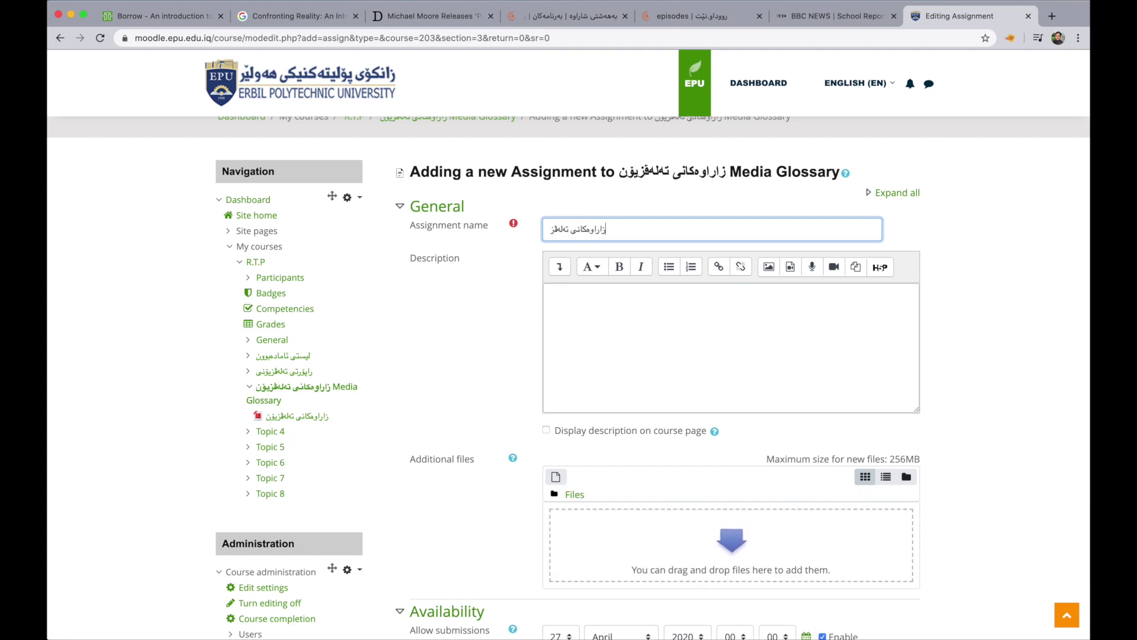
Copy the Kurdish greeting and instruction paragraph from the Notes document into the assignment's description
left_click(582, 332)
mouse_move(566, 633)
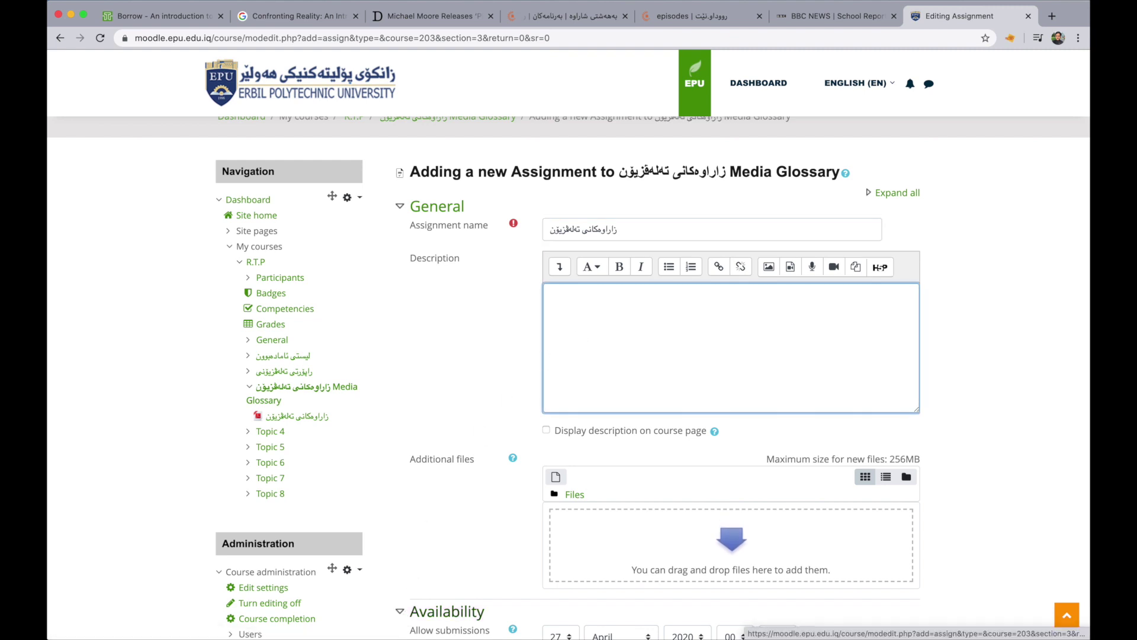
left_click(564, 632)
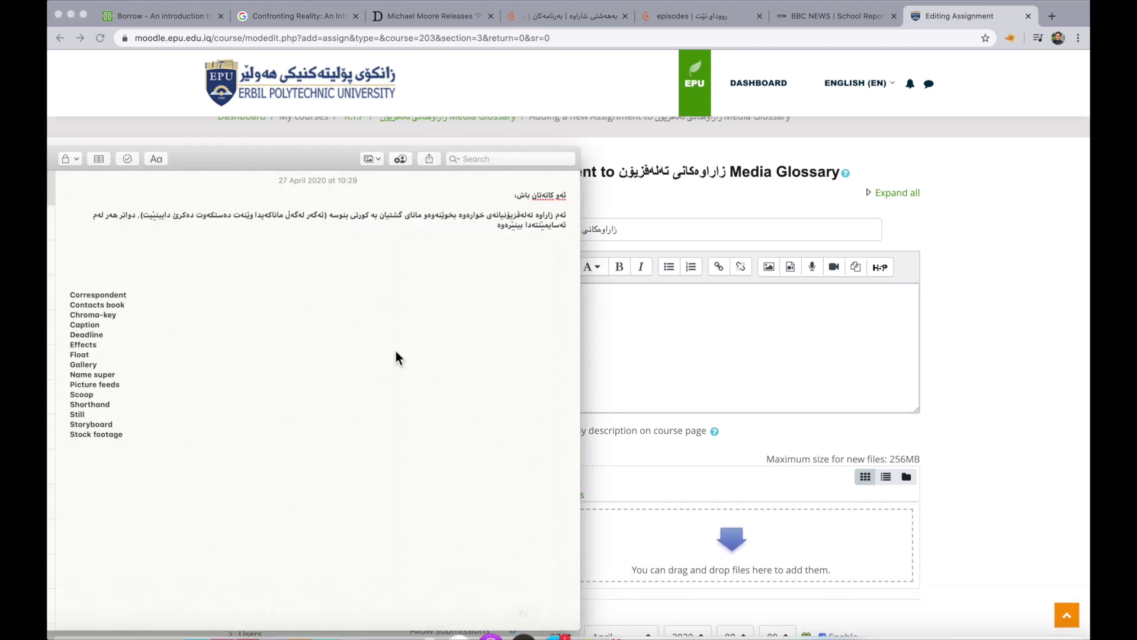
left_click_drag(478, 231, 572, 186)
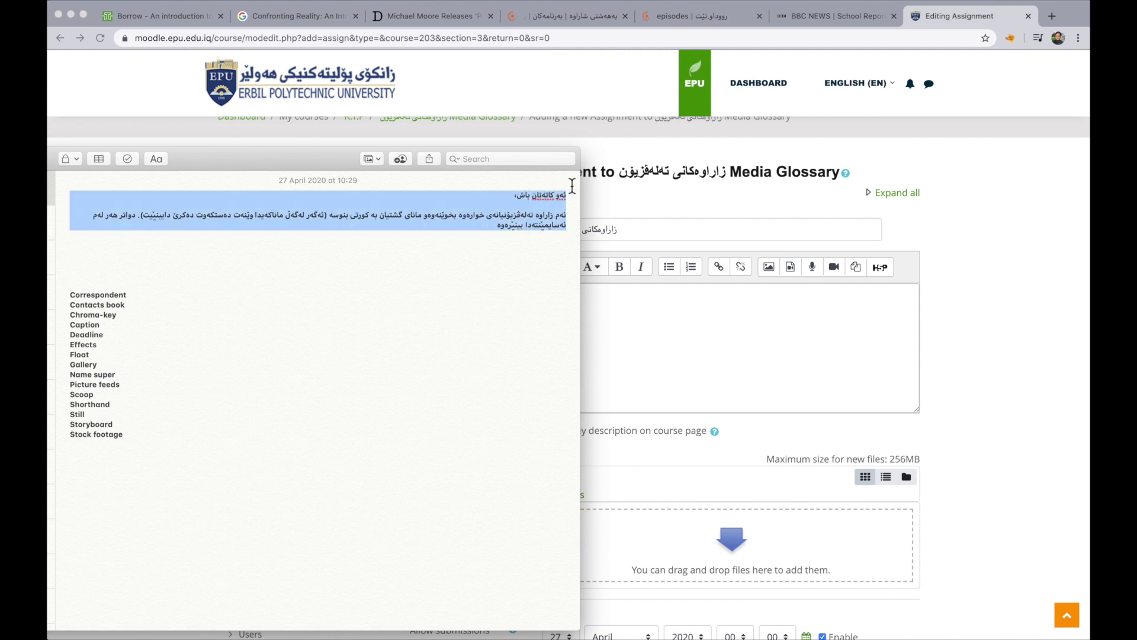
left_click(704, 338)
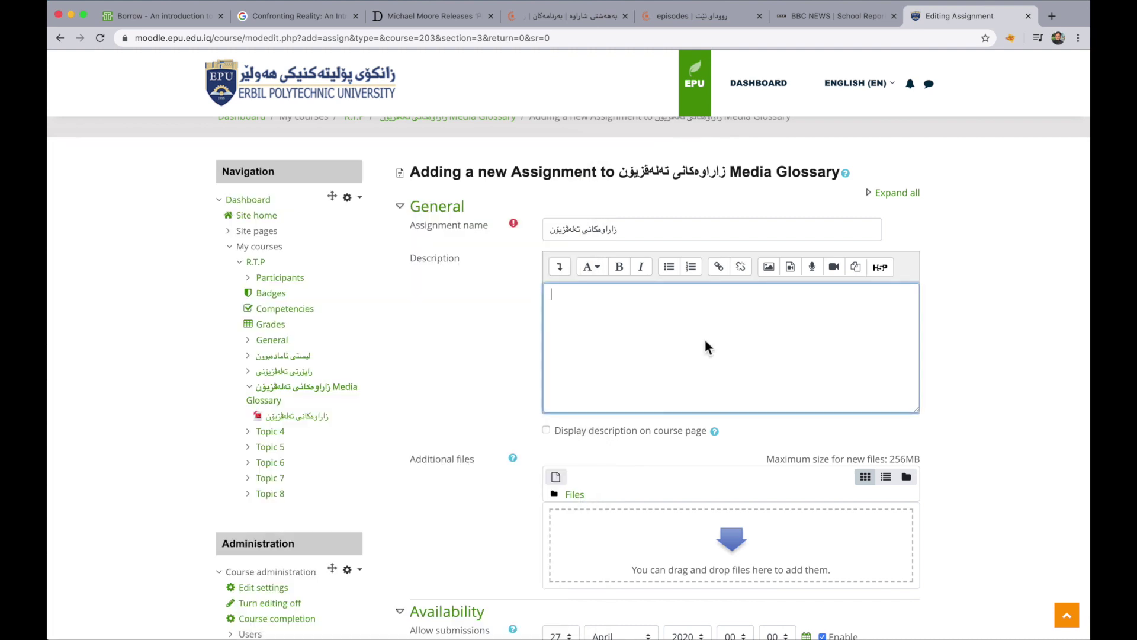
key("super+v")
scroll(705, 339, "down", 1)
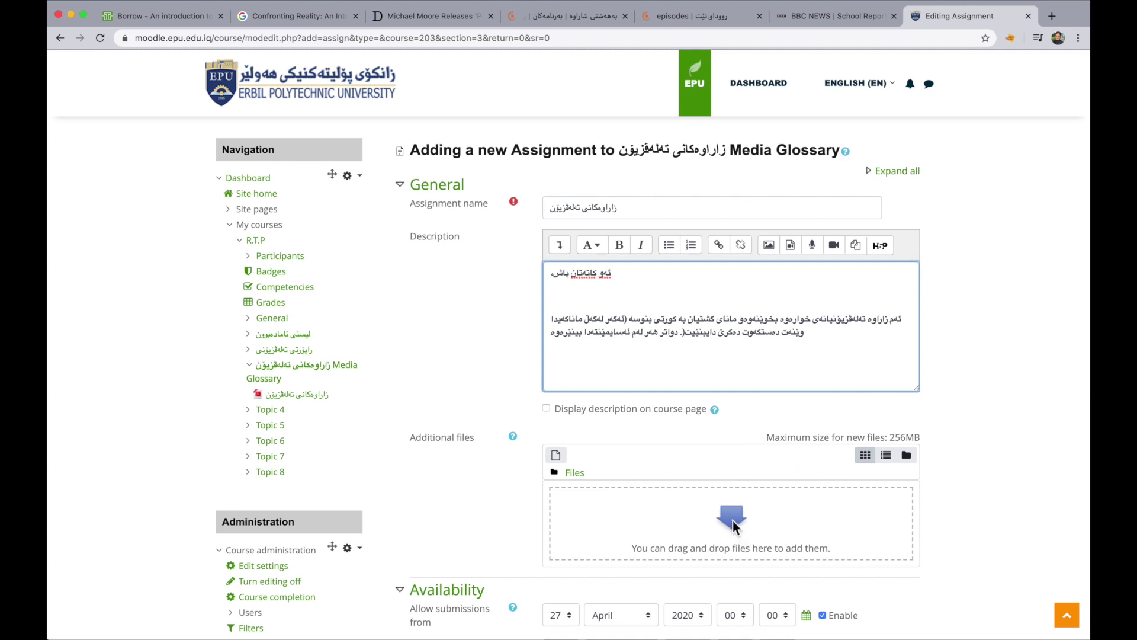
scroll(733, 521, "down", 1)
Copy the English term list, Correspondent through Stock footage, from the note into the description below the Kurdish instructions
left_click(812, 343)
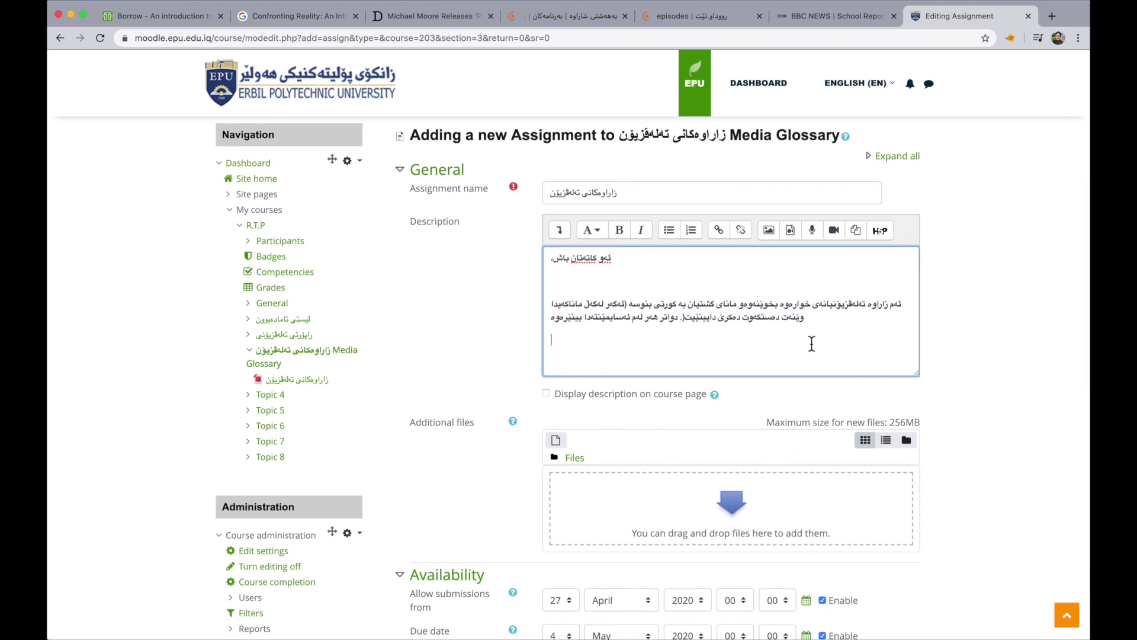
mouse_move(592, 627)
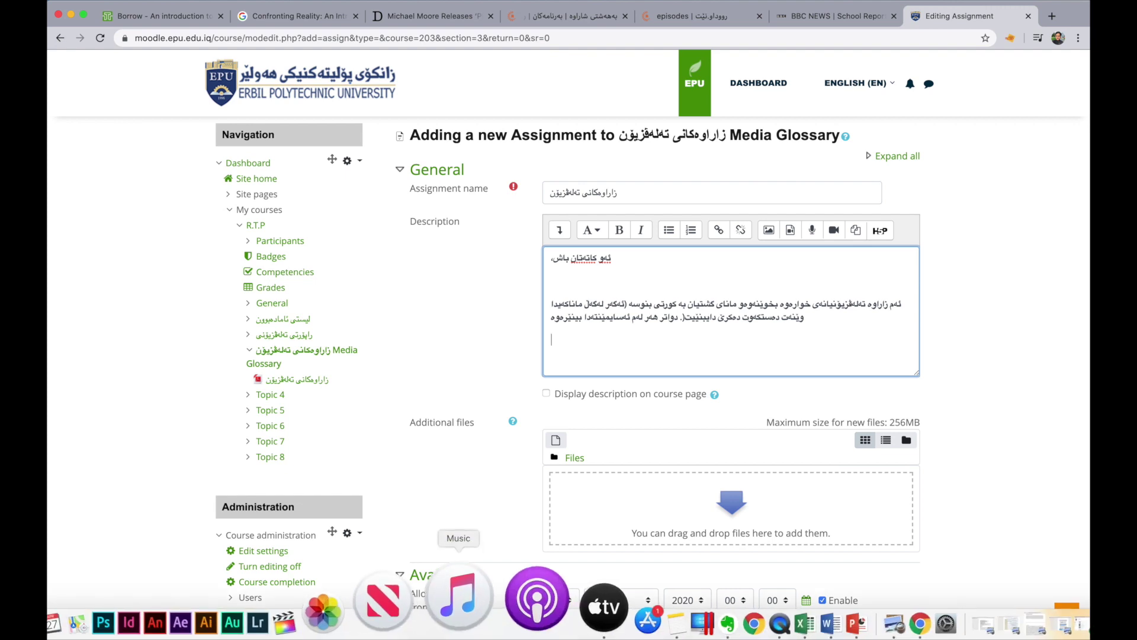
left_click(567, 609)
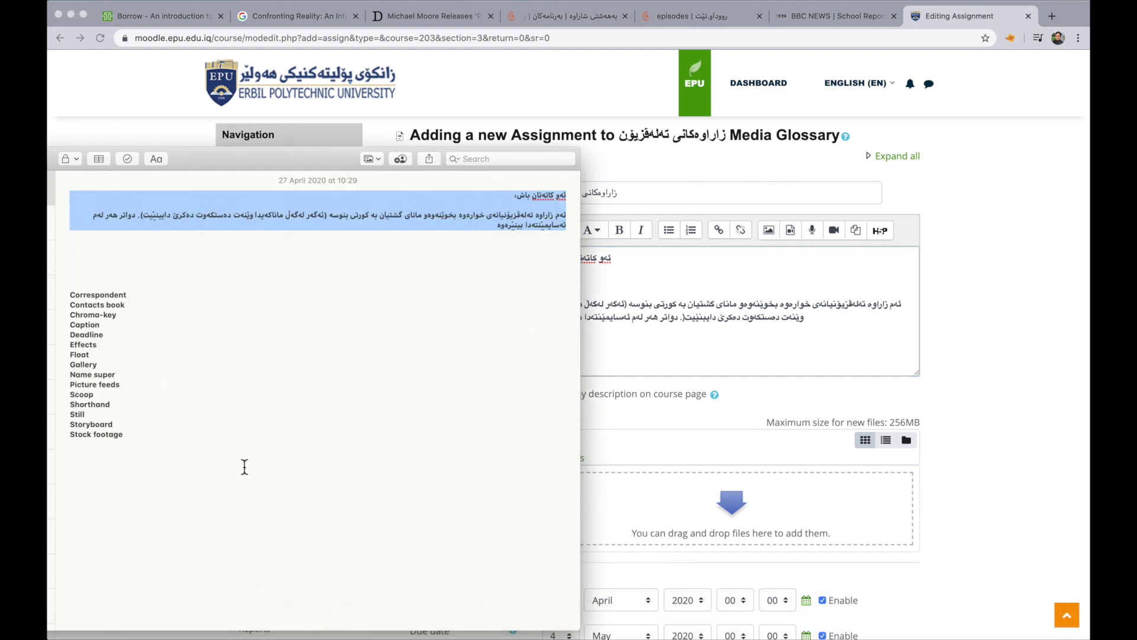
left_click_drag(172, 472, 60, 296)
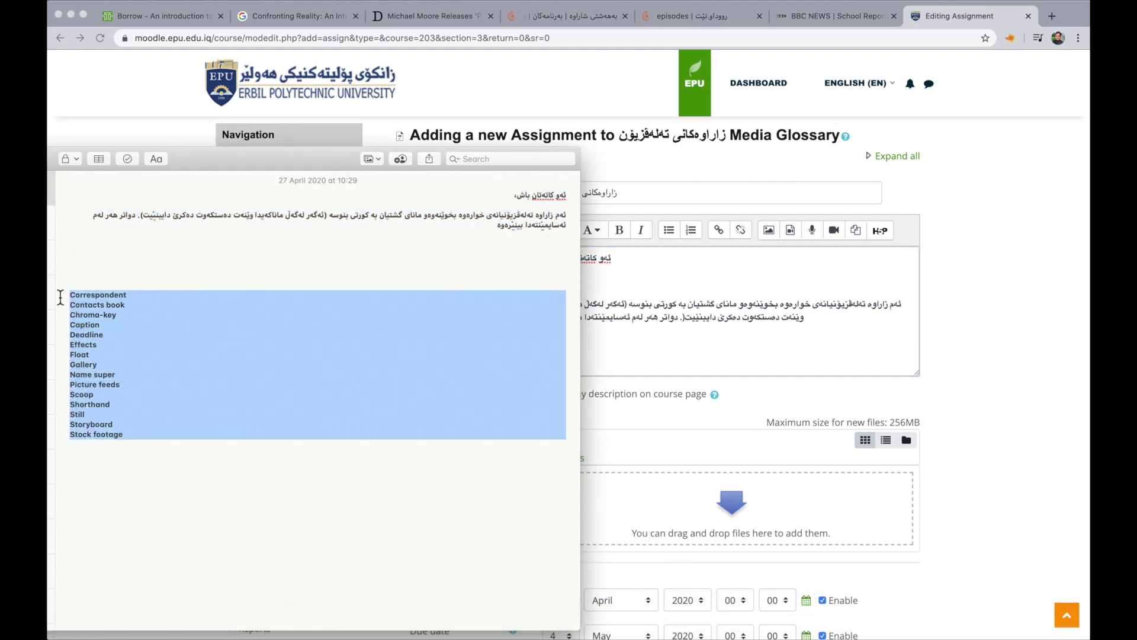
left_click(660, 348)
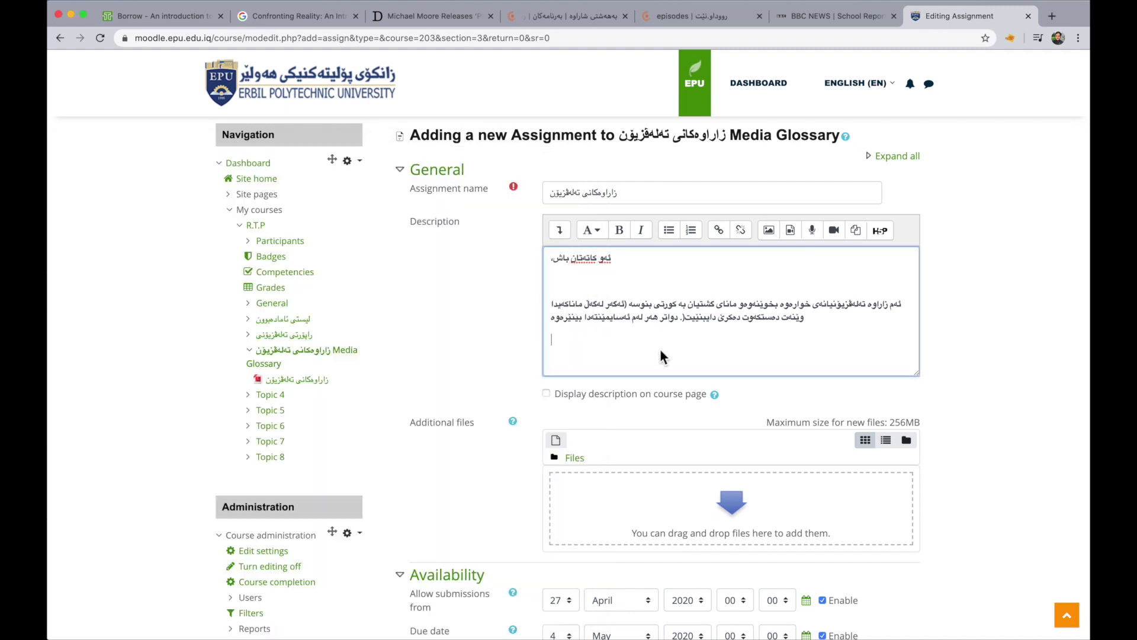
key("super+v")
Read through the assignment description to check the Kurdish instructions and the list of television terms
scroll(736, 357, "down", 5)
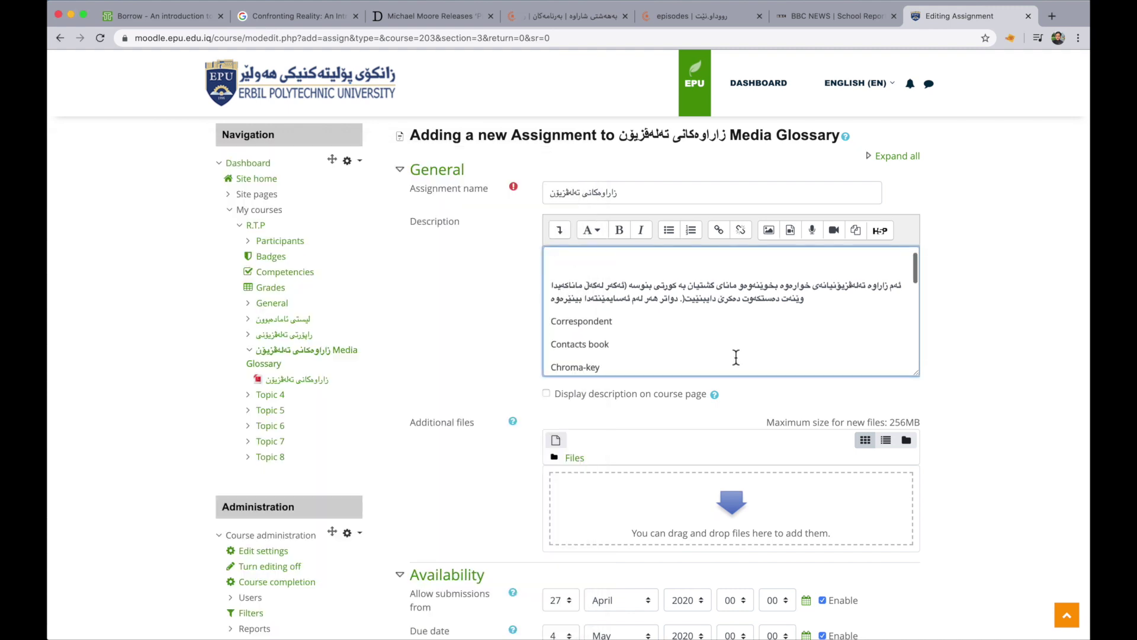
scroll(736, 357, "down", 4)
scroll(736, 357, "up", 10)
scroll(736, 357, "down", 1)
scroll(736, 357, "up", 1)
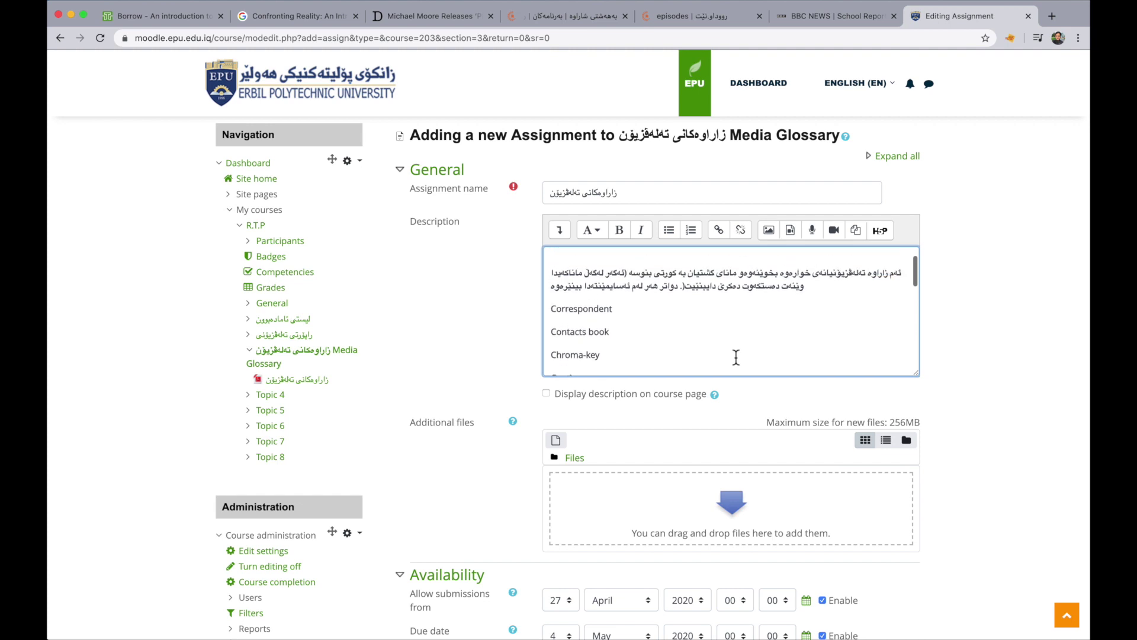
scroll(736, 357, "down", 1)
scroll(736, 357, "down", 3)
scroll(736, 357, "up", 5)
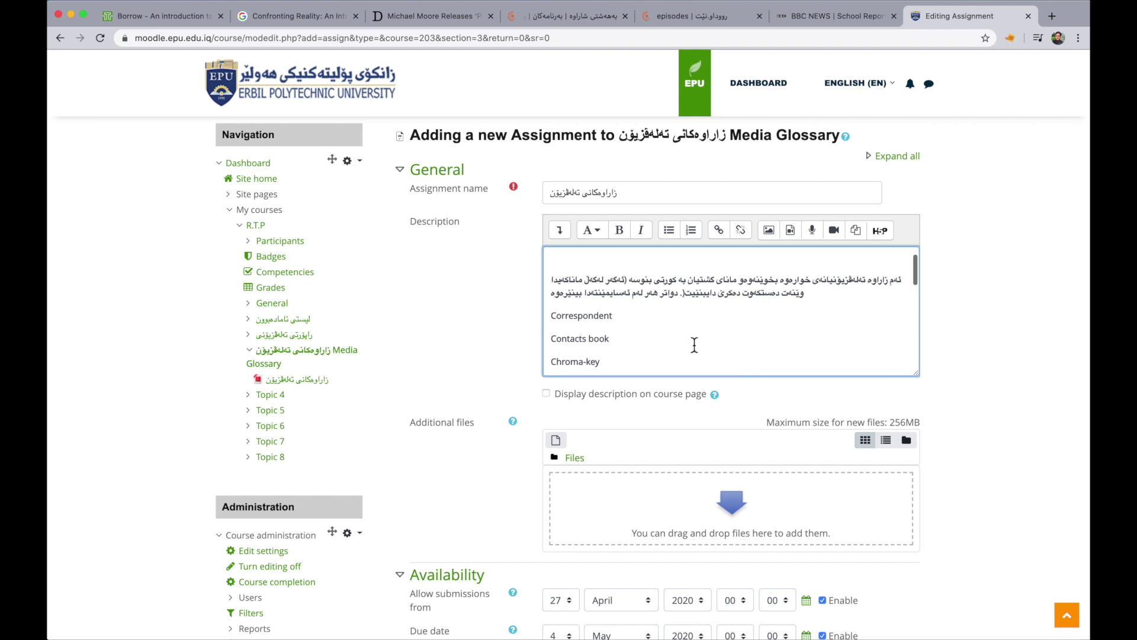
Allow Online text as a submission type for the assignment alongside File submissions
scroll(694, 344, "down", 10)
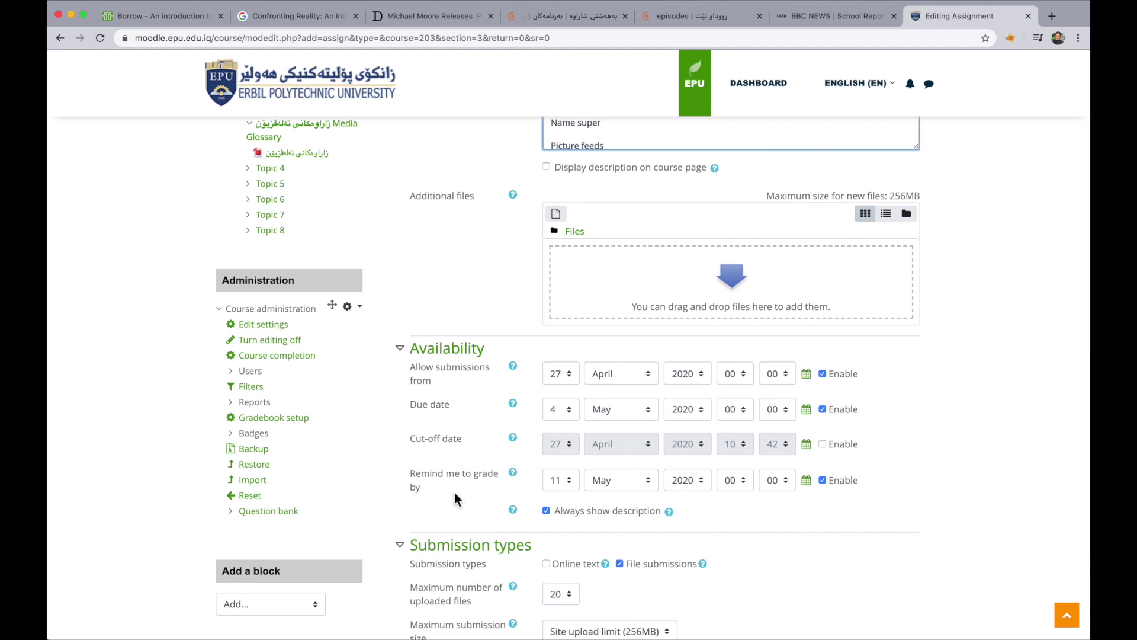
scroll(443, 483, "down", 1)
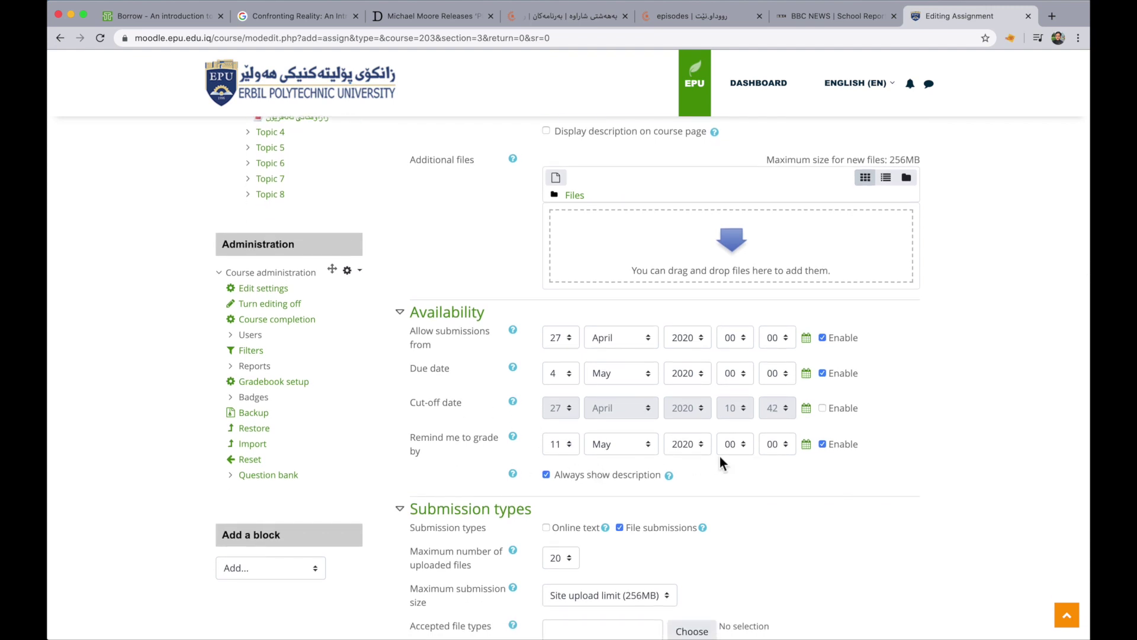
scroll(736, 457, "down", 1)
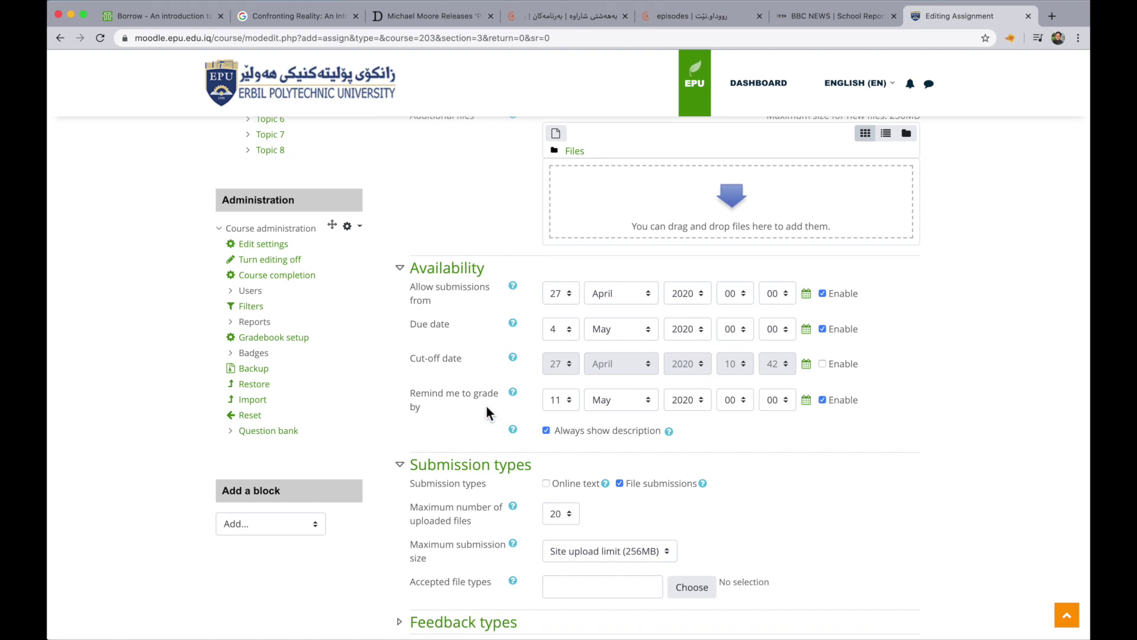
scroll(541, 428, "down", 3)
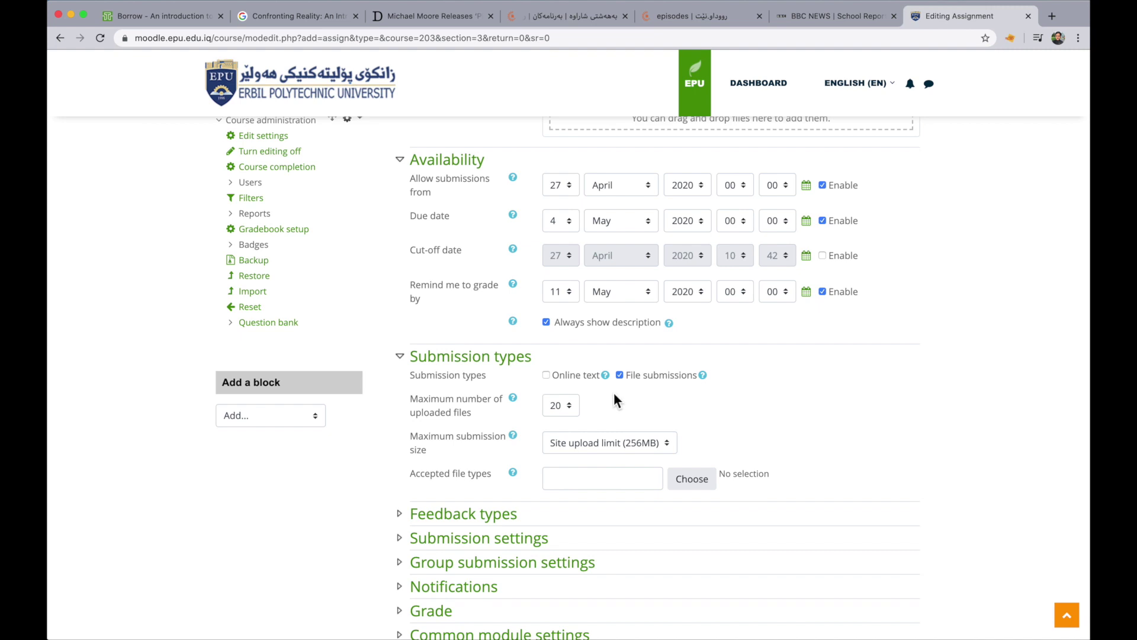
left_click(546, 375)
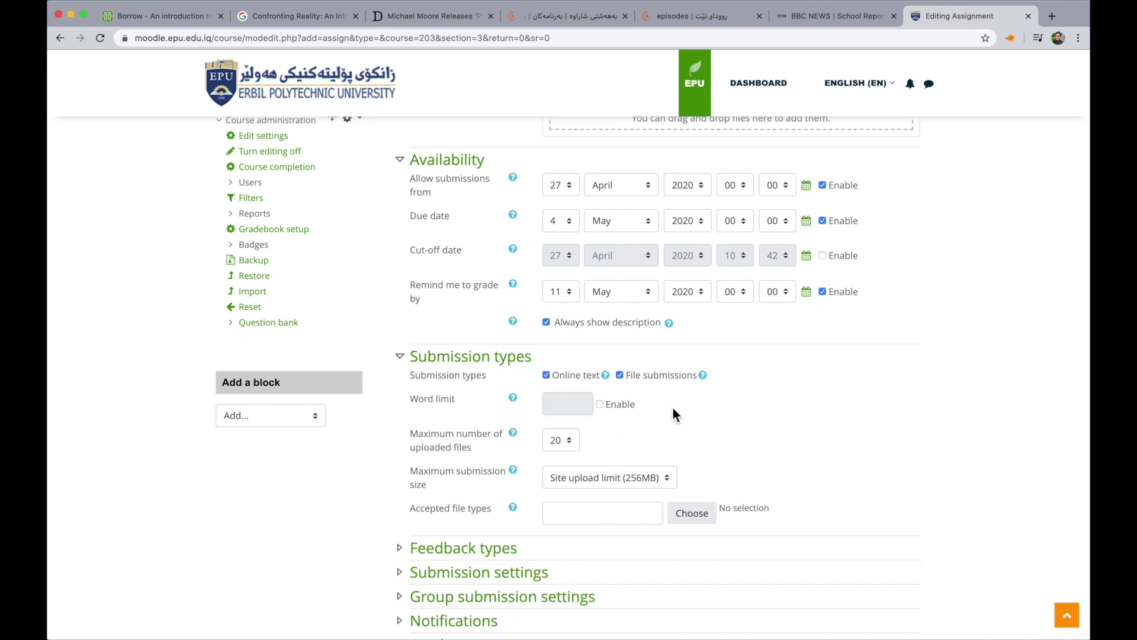
Review the assignment's description, availability dates and submission type settings
scroll(662, 221, "up", 6)
scroll(663, 224, "down", 2)
scroll(662, 224, "up", 3)
scroll(663, 224, "down", 5)
scroll(658, 356, "down", 5)
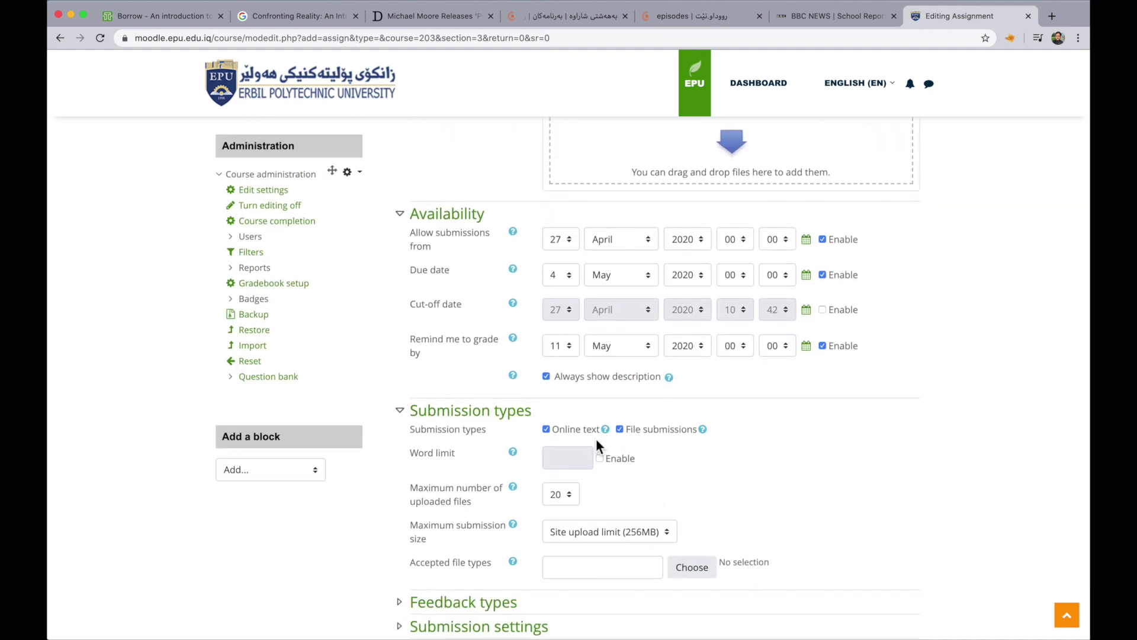
scroll(596, 439, "down", 1)
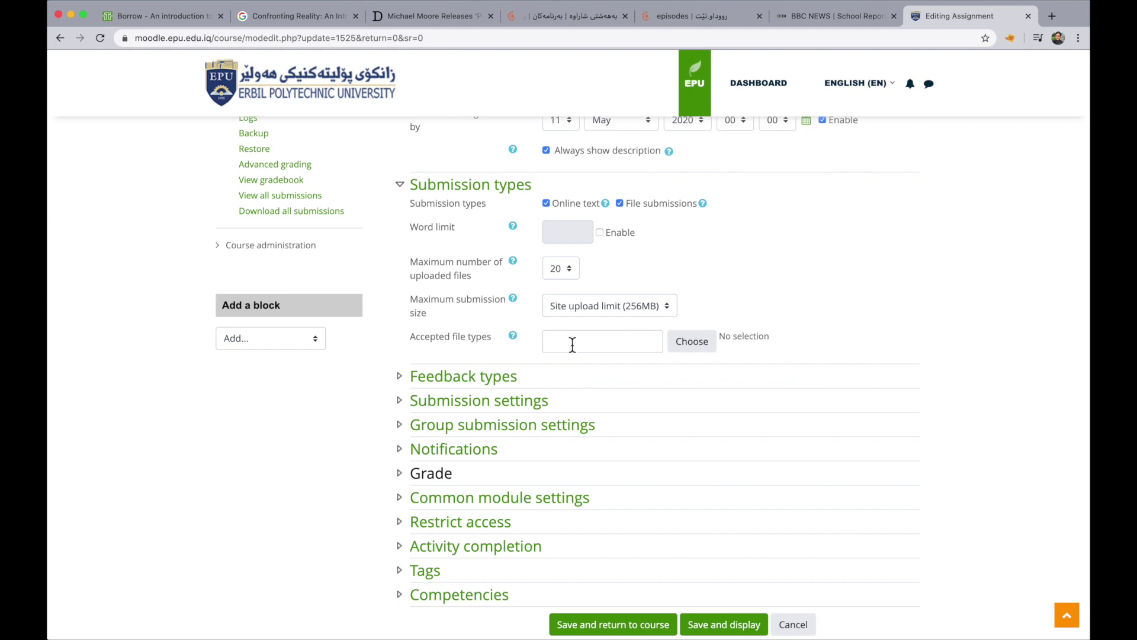
scroll(572, 344, "up", 5)
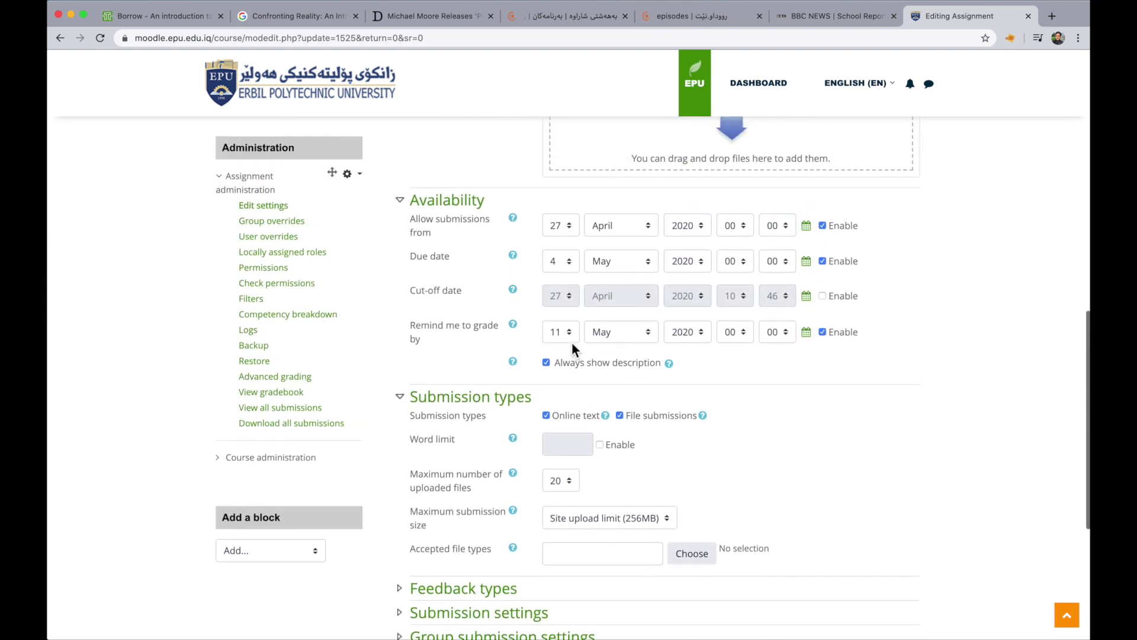
scroll(571, 343, "up", 5)
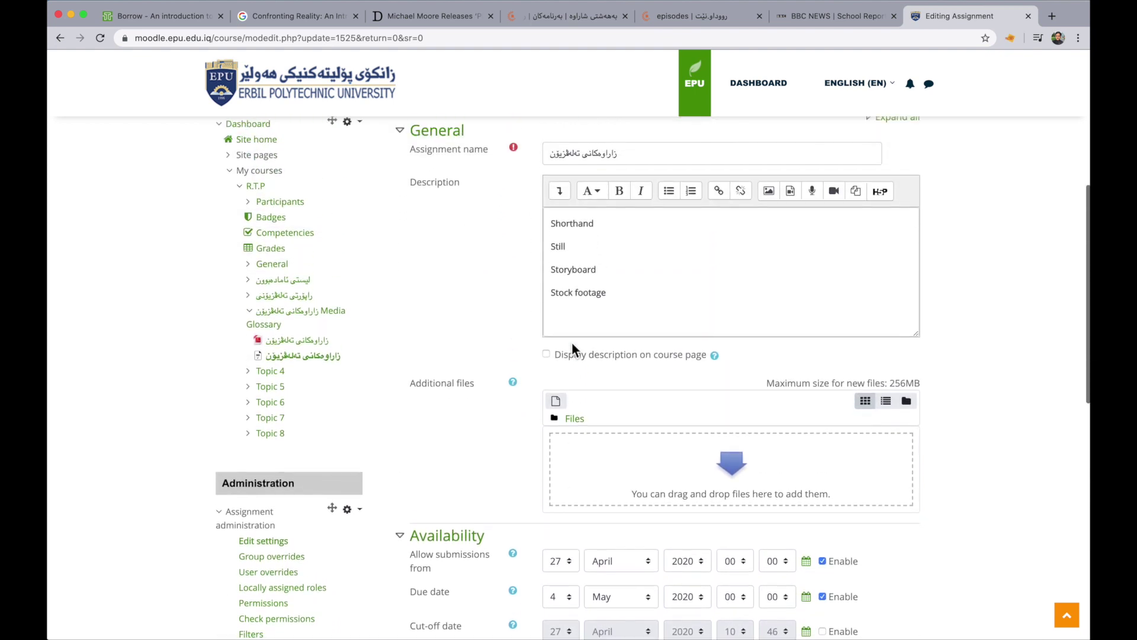
scroll(575, 344, "up", 1)
scroll(592, 346, "down", 1)
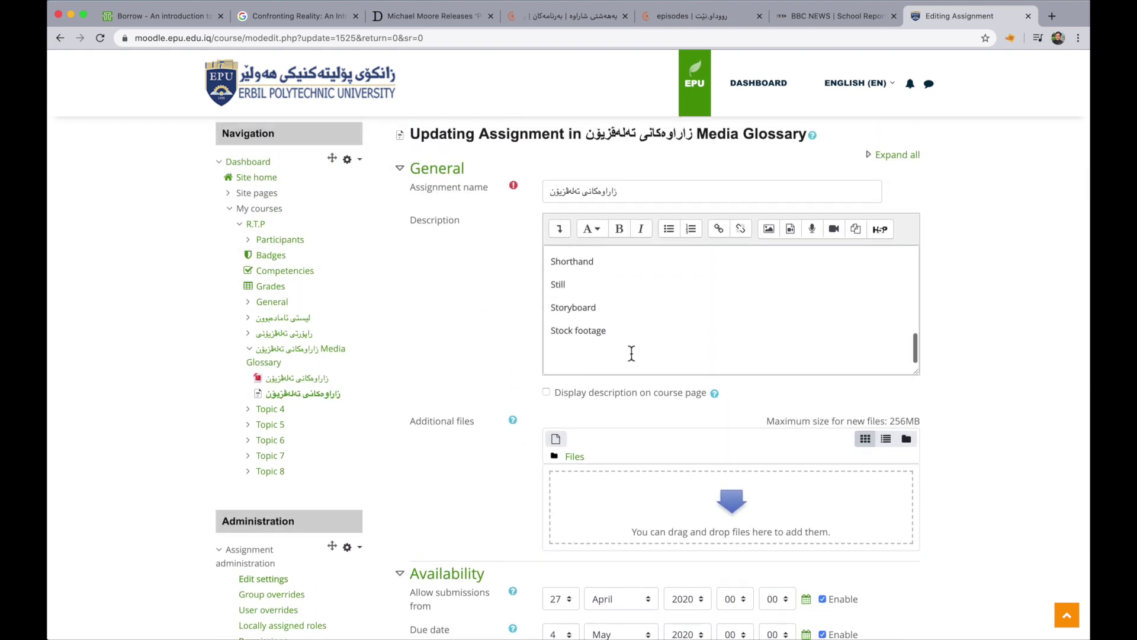
Paste the web address of the BBC News School Report media glossary page below Stock footage in the assignment description
left_click(608, 349)
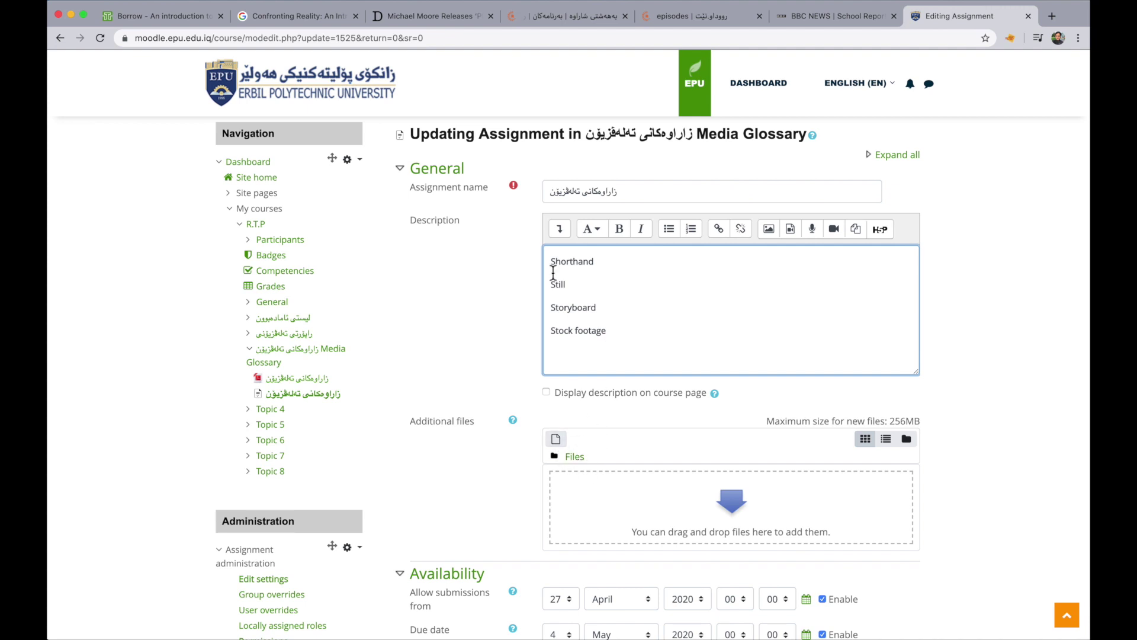
left_click(798, 12)
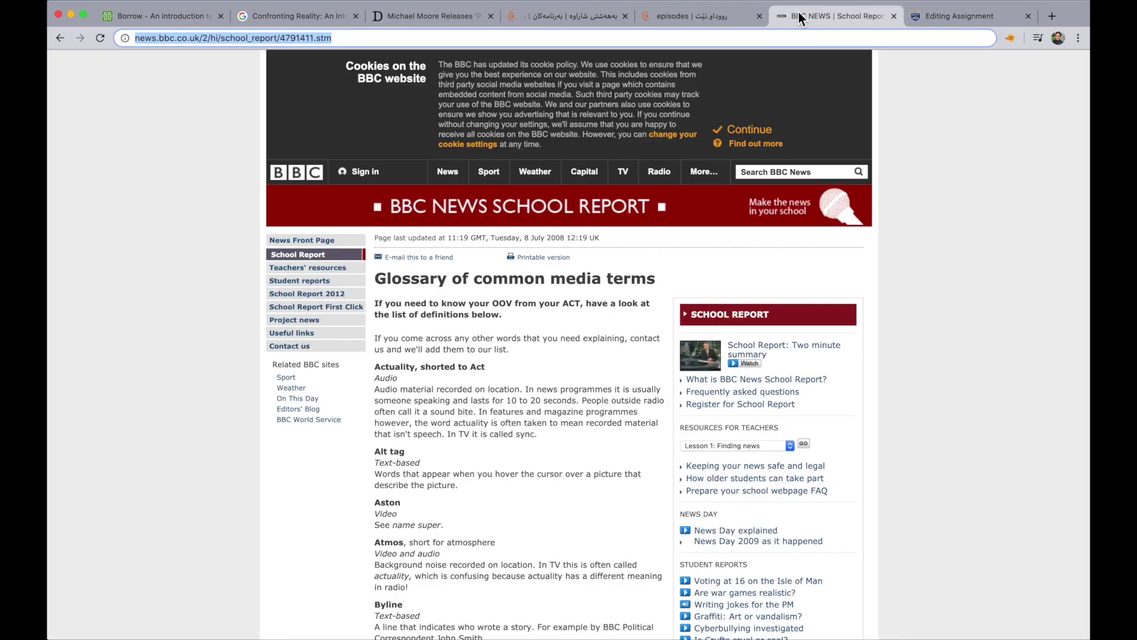
left_click(572, 37)
triple_click(573, 37)
right_click(572, 37)
left_click(607, 108)
left_click(959, 16)
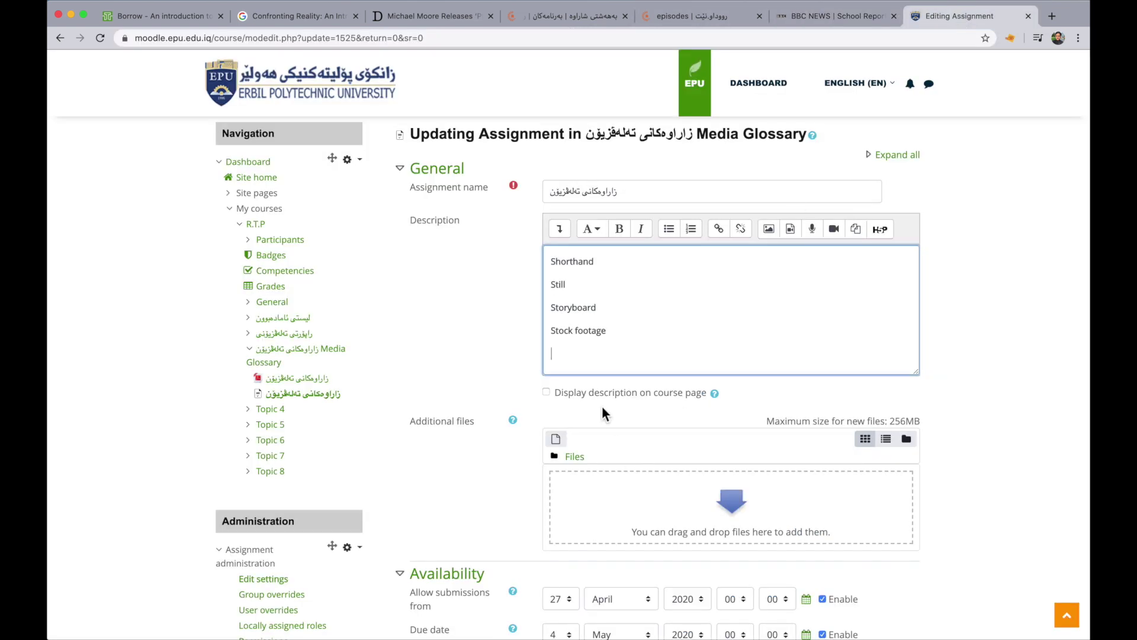
key("super+v")
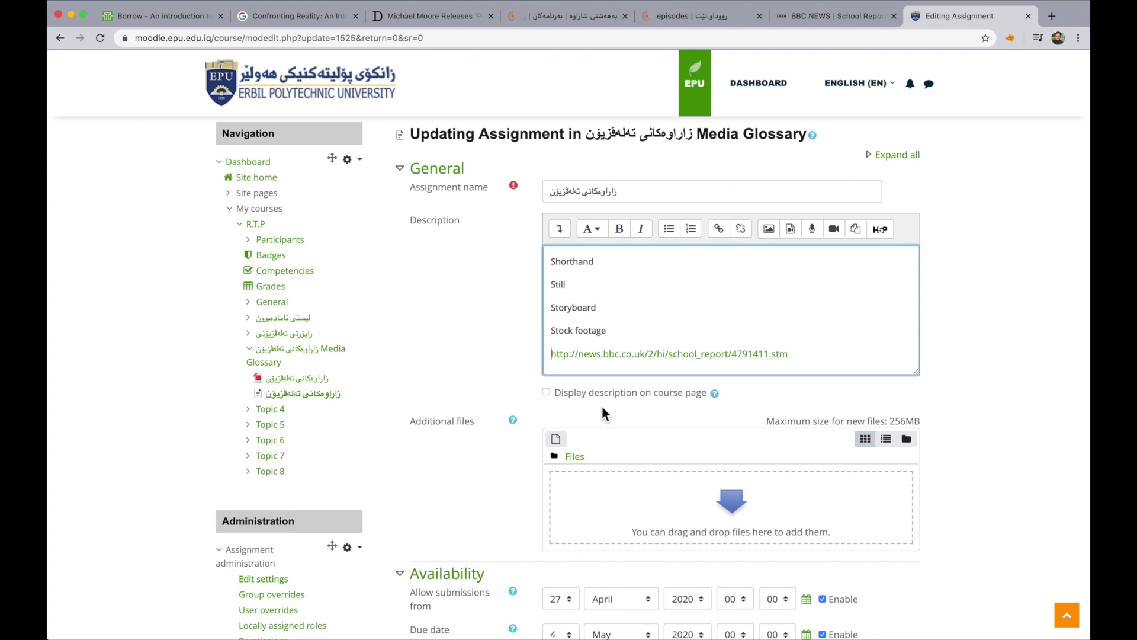
Set the assignment's maximum grade to 5 points, then save and display the assignment
scroll(602, 406, "down", 2)
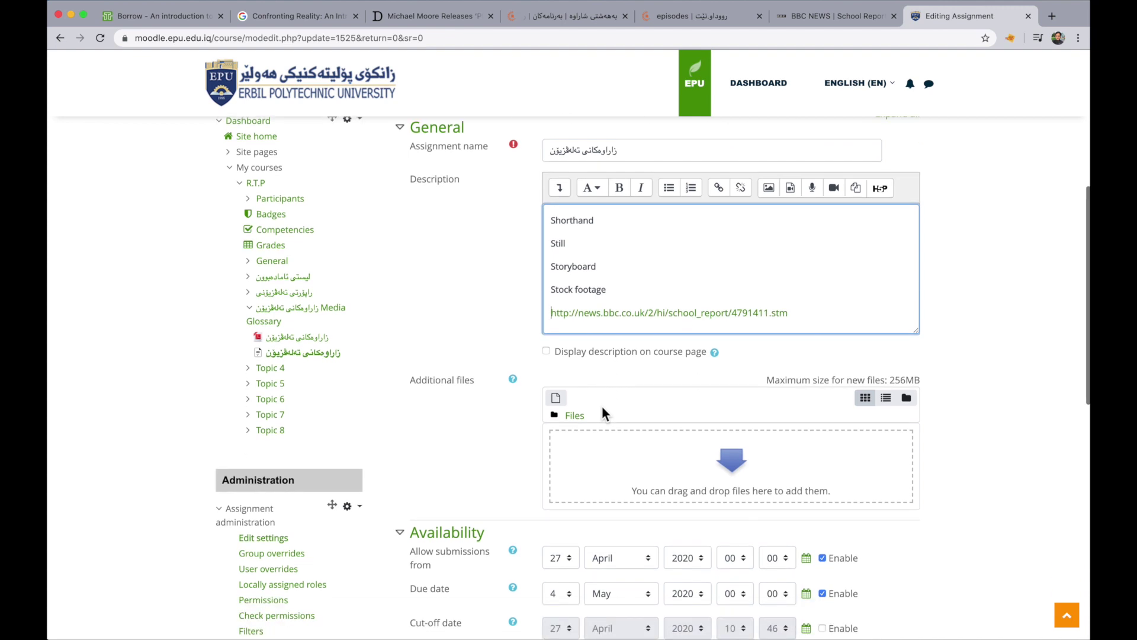
scroll(660, 376, "down", 5)
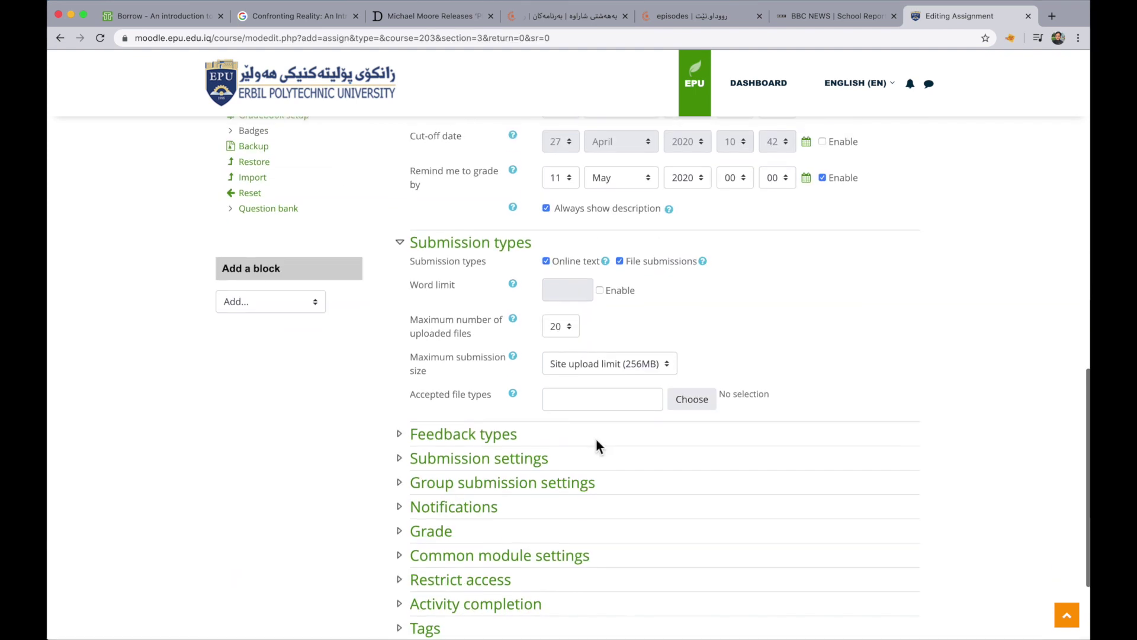
scroll(595, 441, "down", 1)
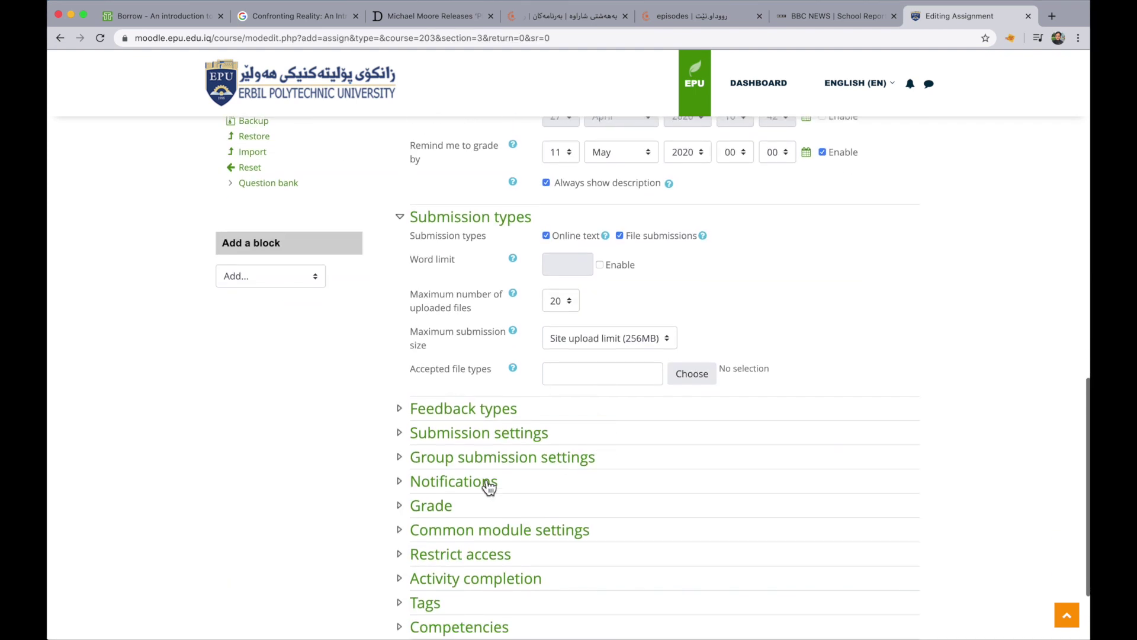
left_click(414, 506)
scroll(632, 512, "down", 5)
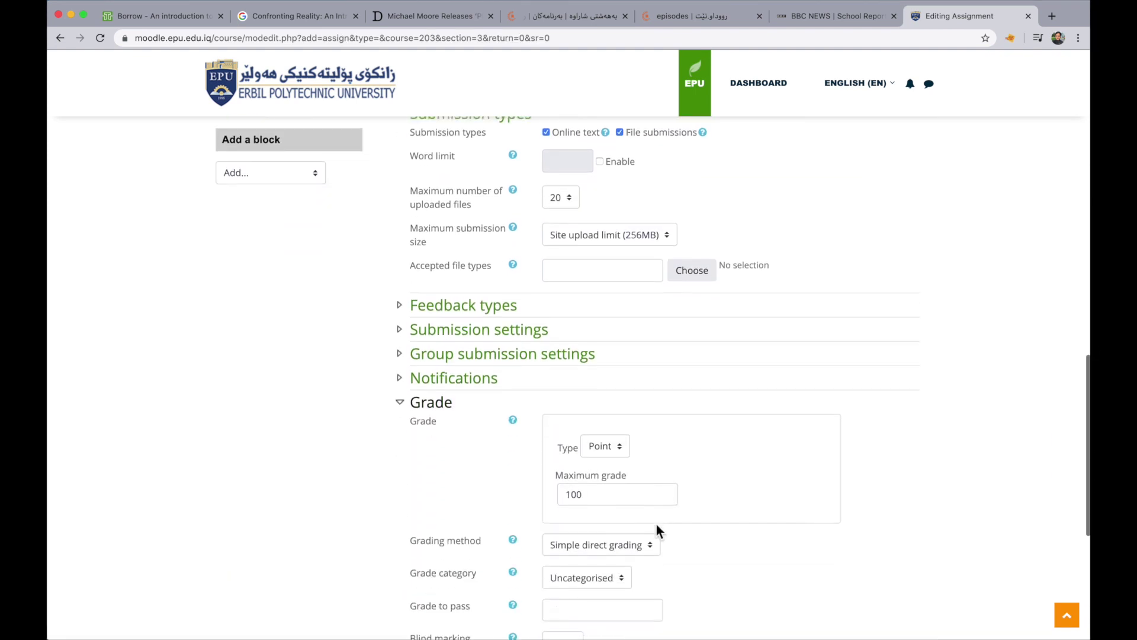
double_click(559, 486)
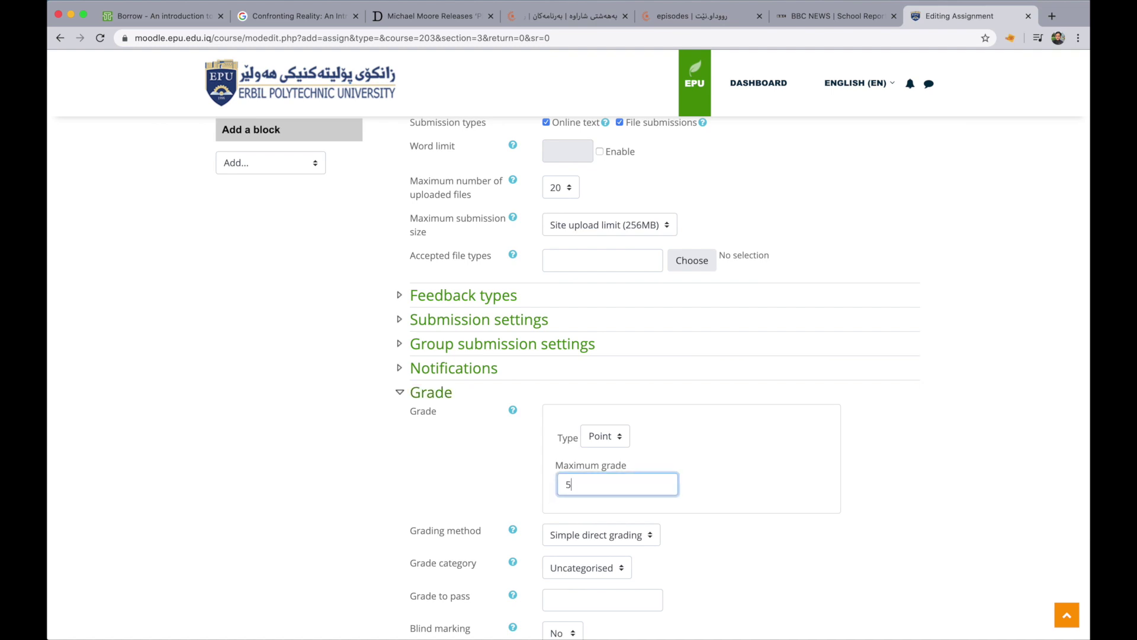
scroll(724, 552, "down", 5)
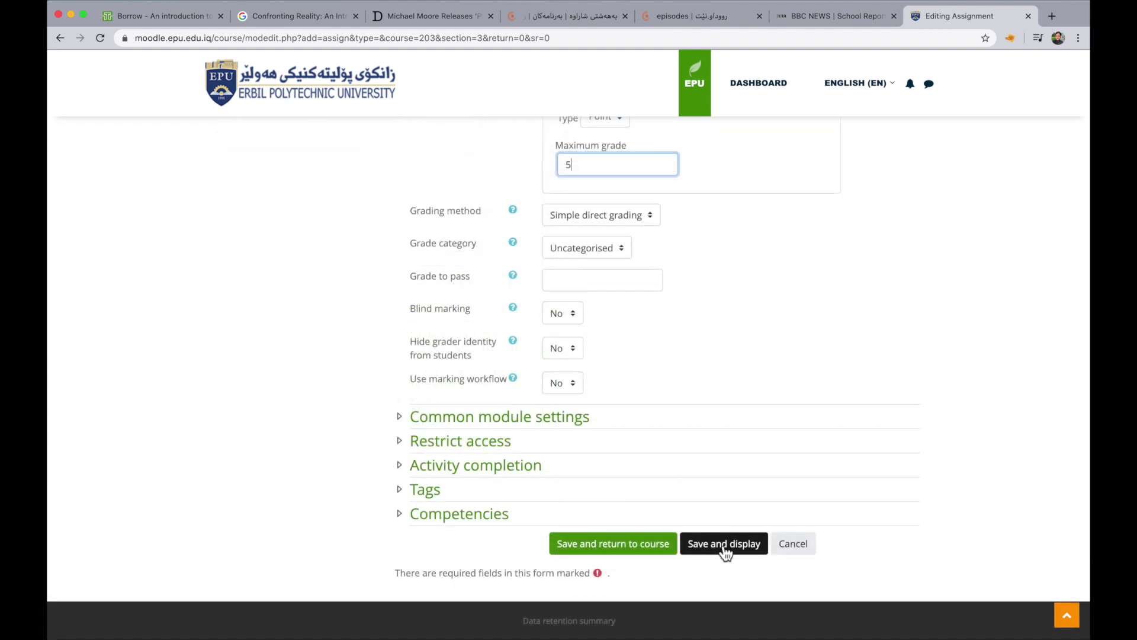
left_click(725, 552)
scroll(635, 305, "down", 6)
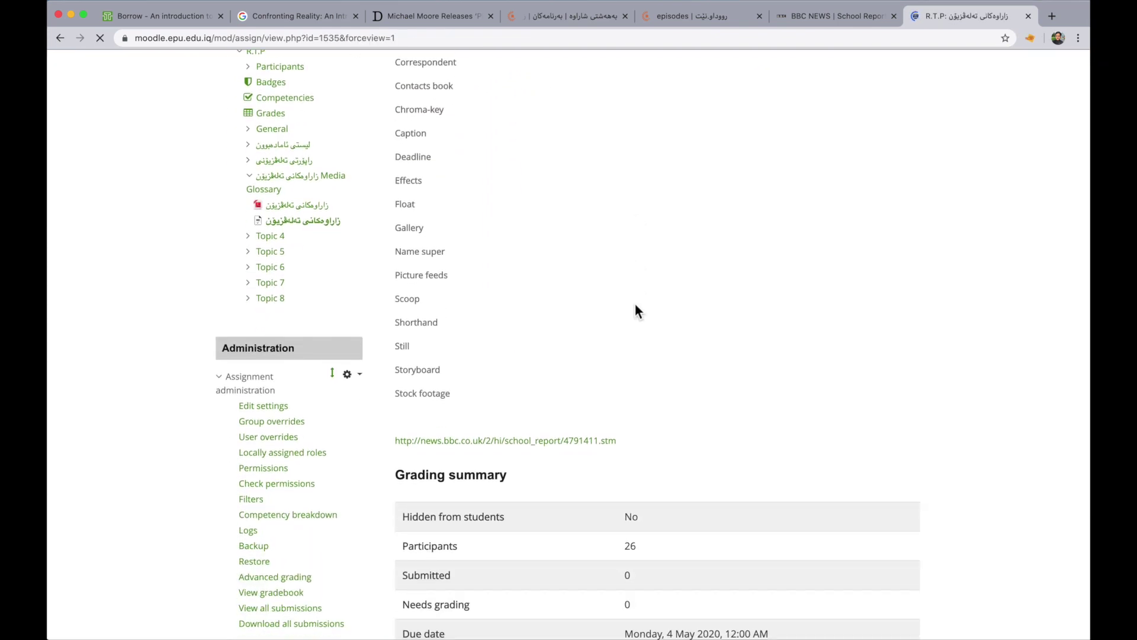
scroll(634, 304, "down", 2)
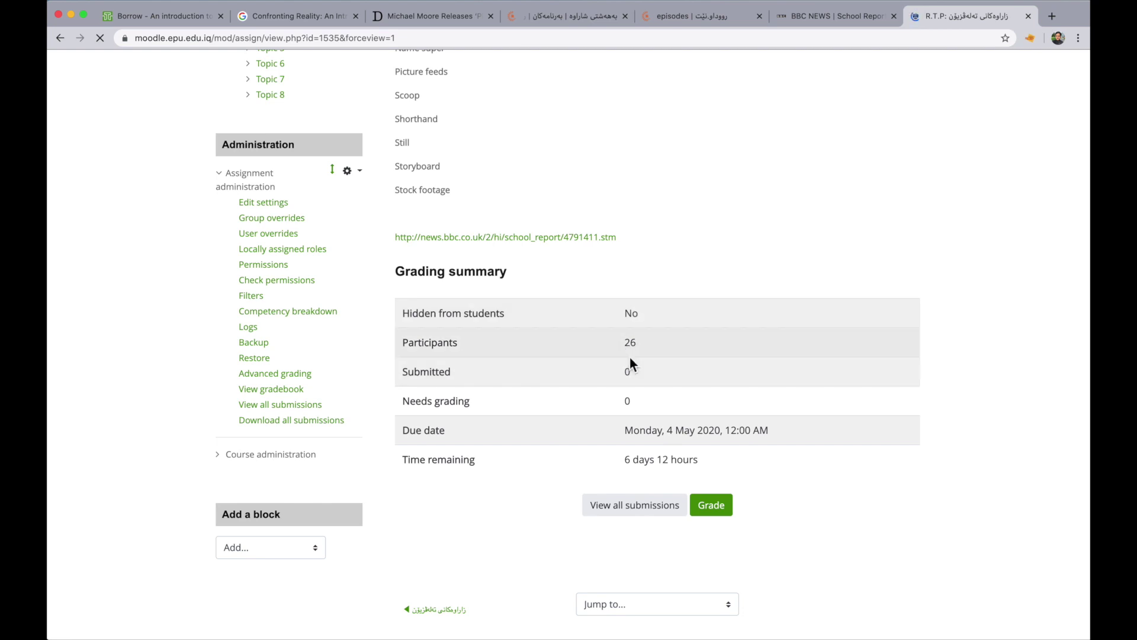
scroll(637, 393, "up", 1)
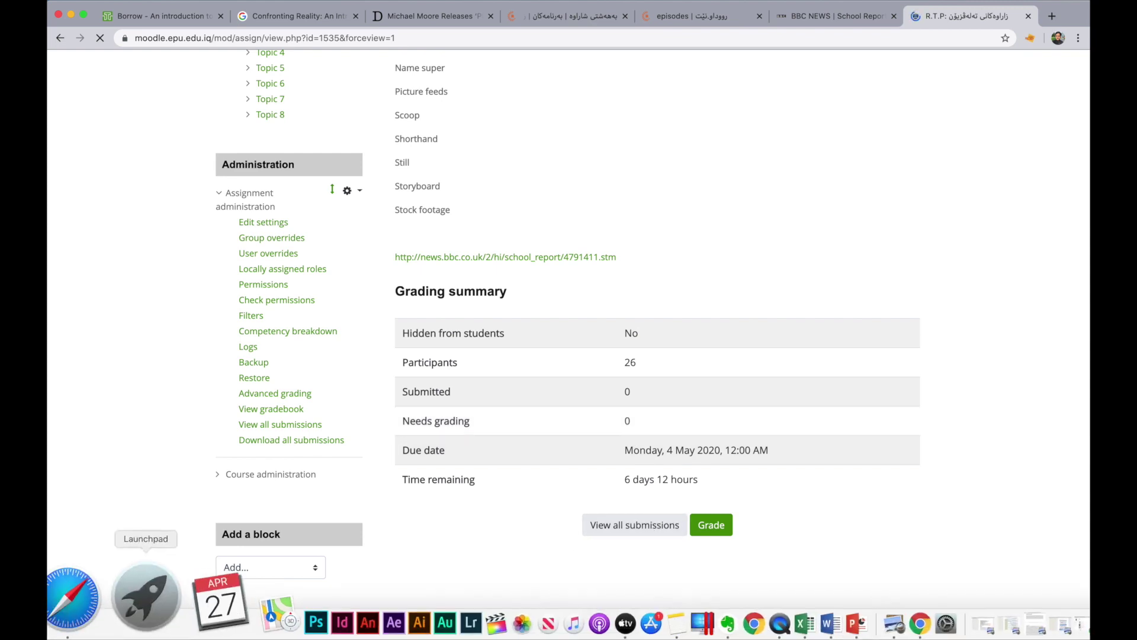
Switch to Safari, reload the student account's Moodle dashboard and check its Timeline for the new assignment
left_click(112, 619)
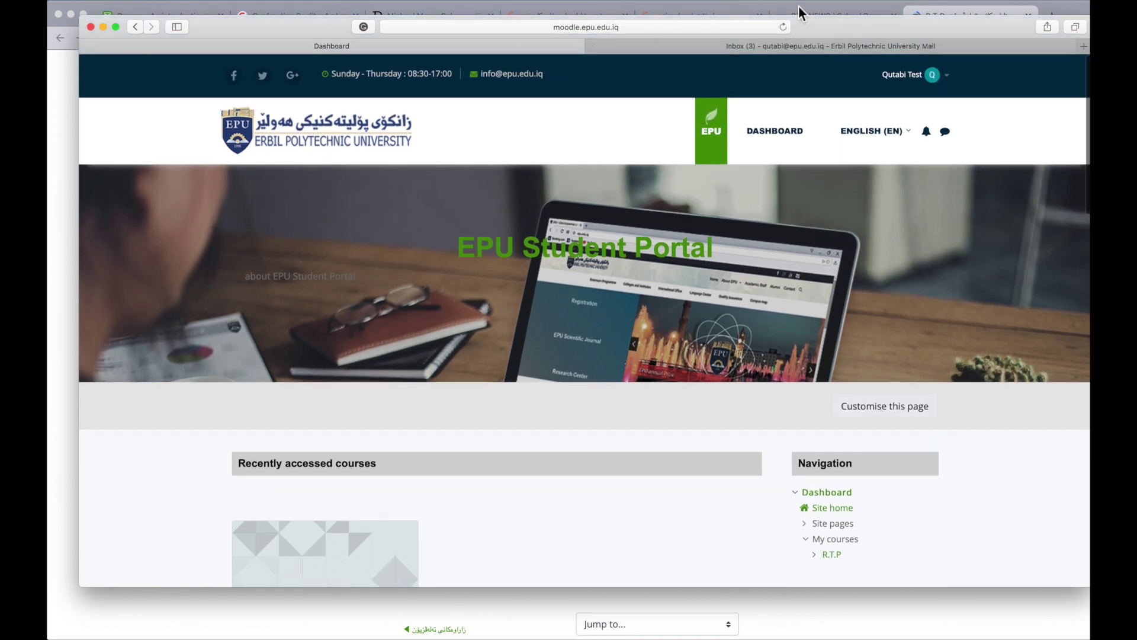
left_click(783, 28)
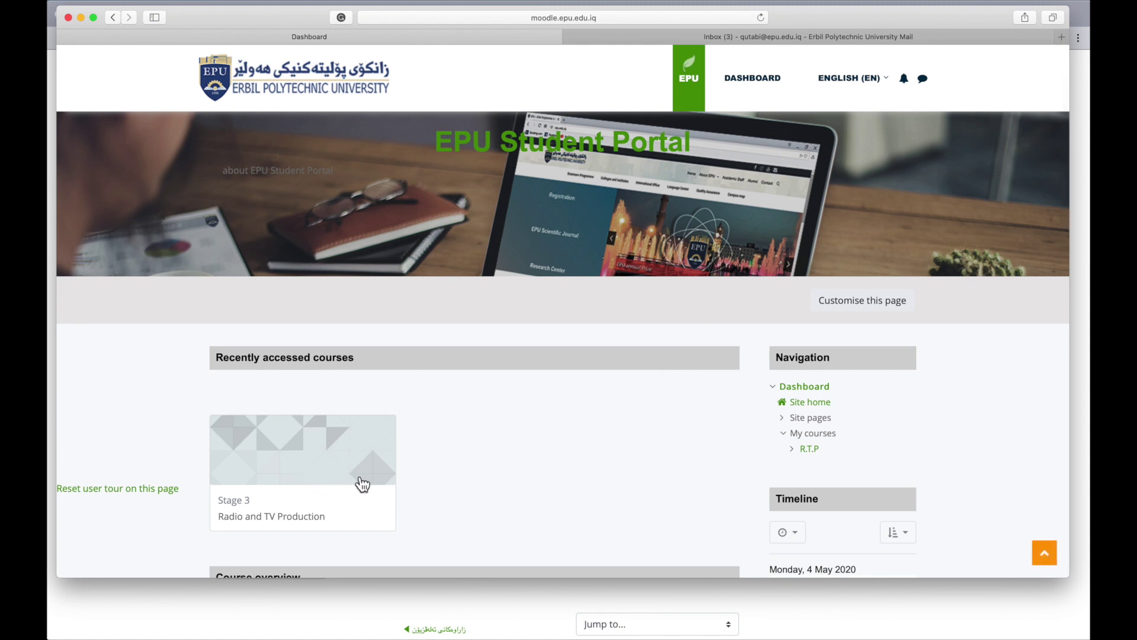
scroll(460, 472, "down", 3)
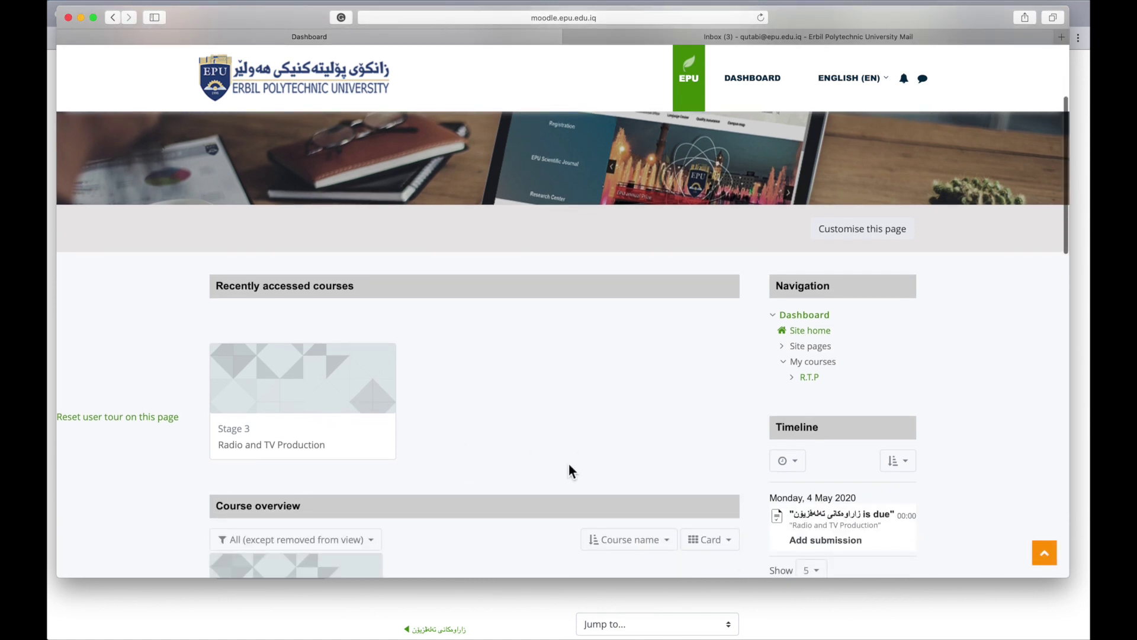
scroll(569, 465, "down", 3)
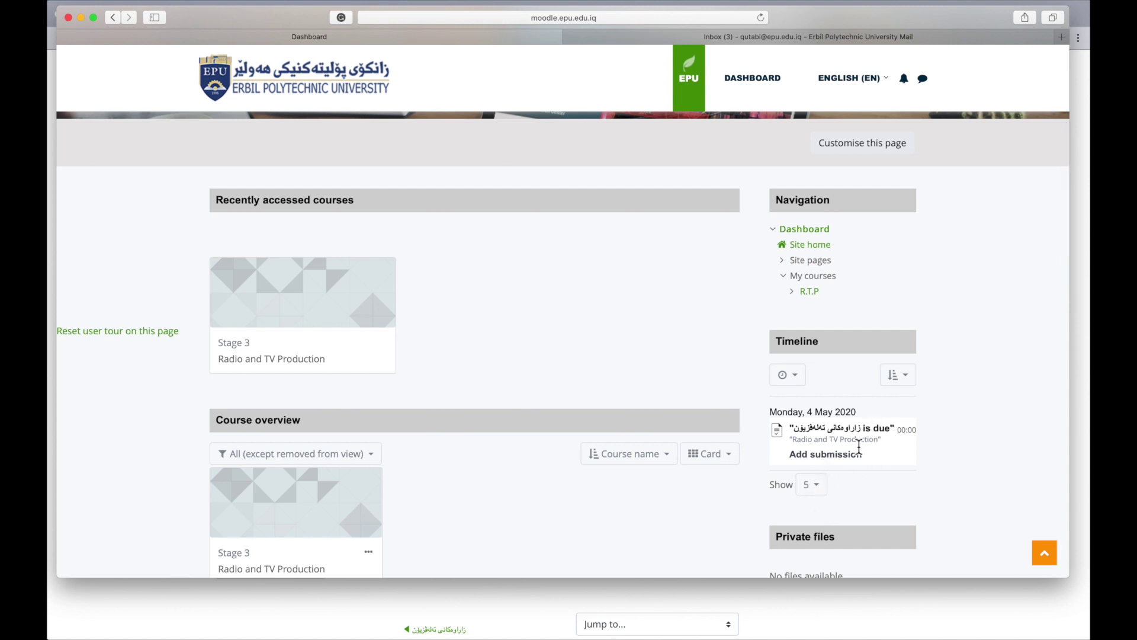
scroll(858, 446, "down", 2)
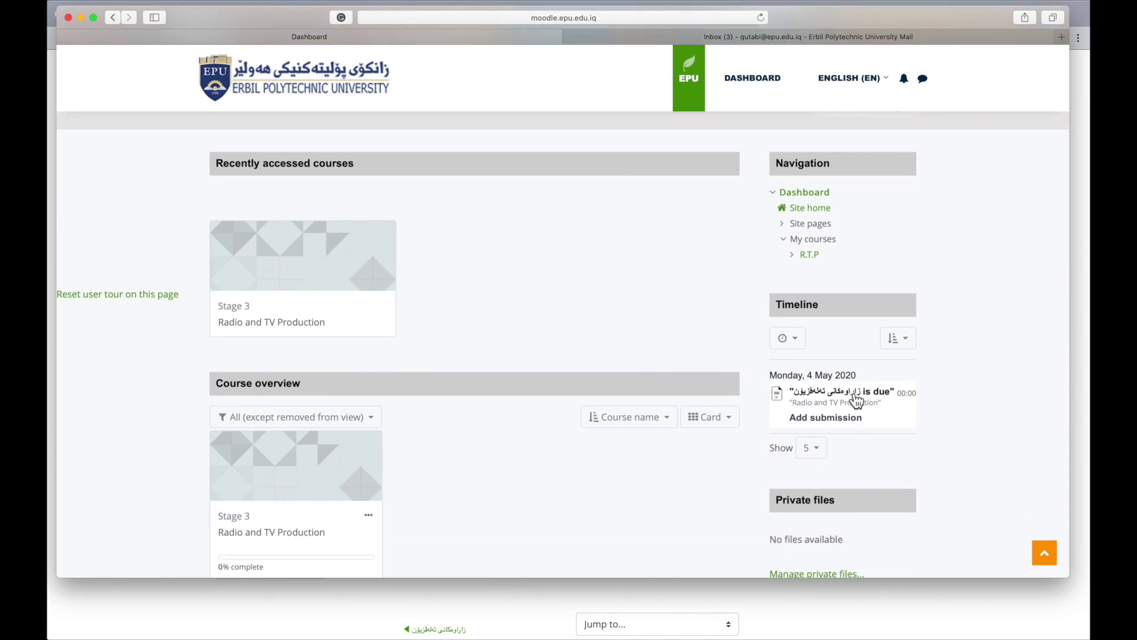
scroll(857, 401, "down", 2)
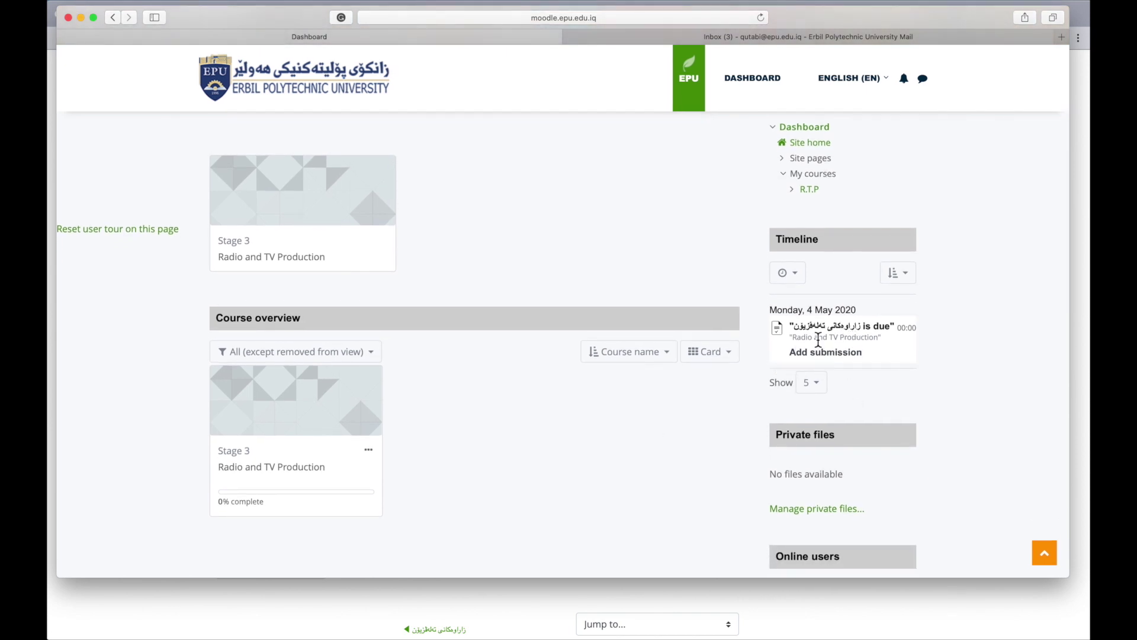
Open the Radio and TV Production course as the student, end the tour, and open the television terminology assignment
left_click(317, 227)
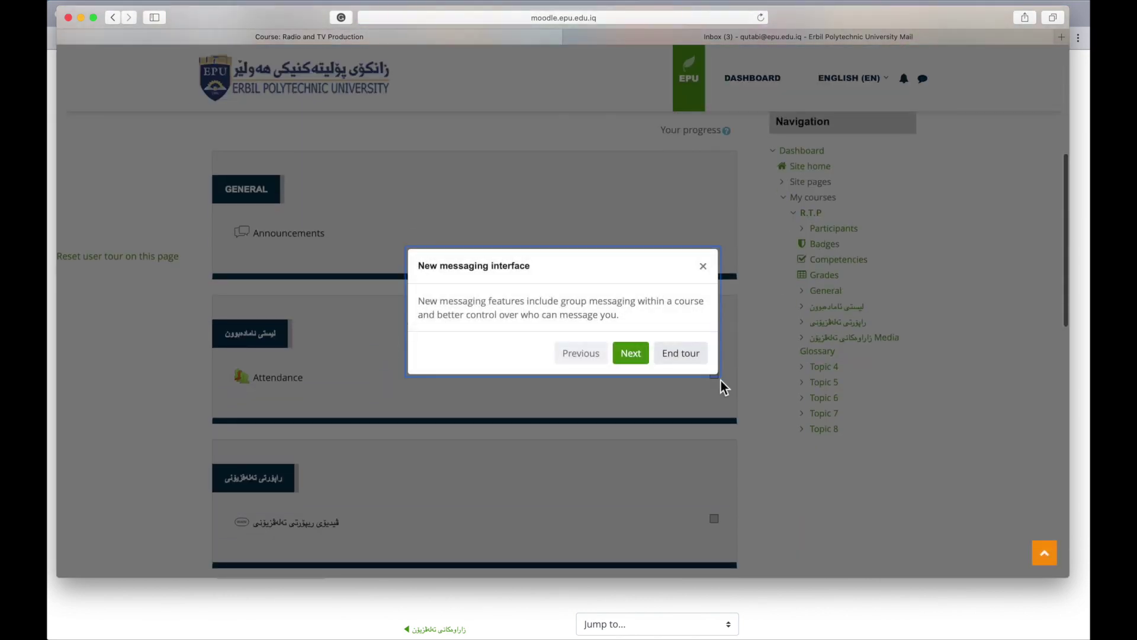
left_click(692, 360)
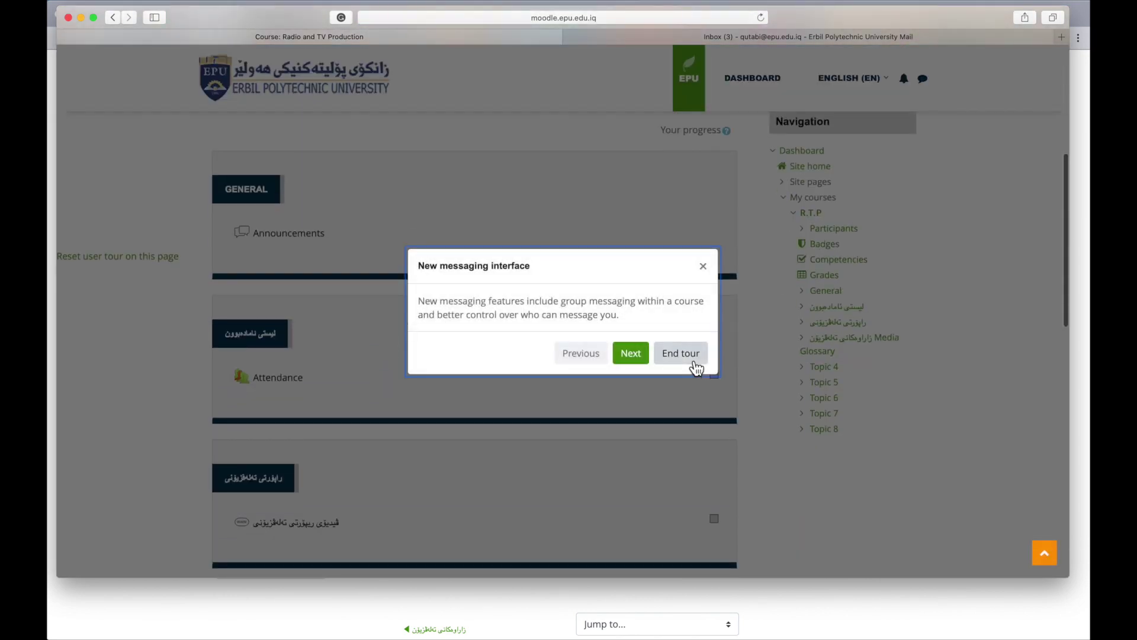
scroll(691, 358, "down", 4)
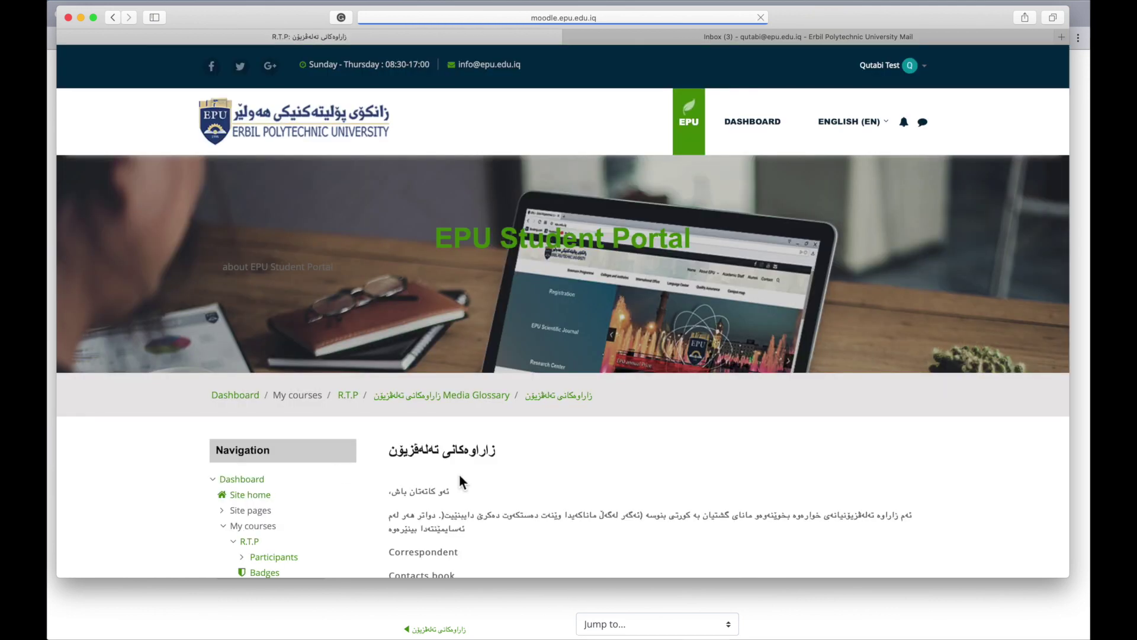
scroll(471, 481, "down", 4)
scroll(471, 480, "down", 5)
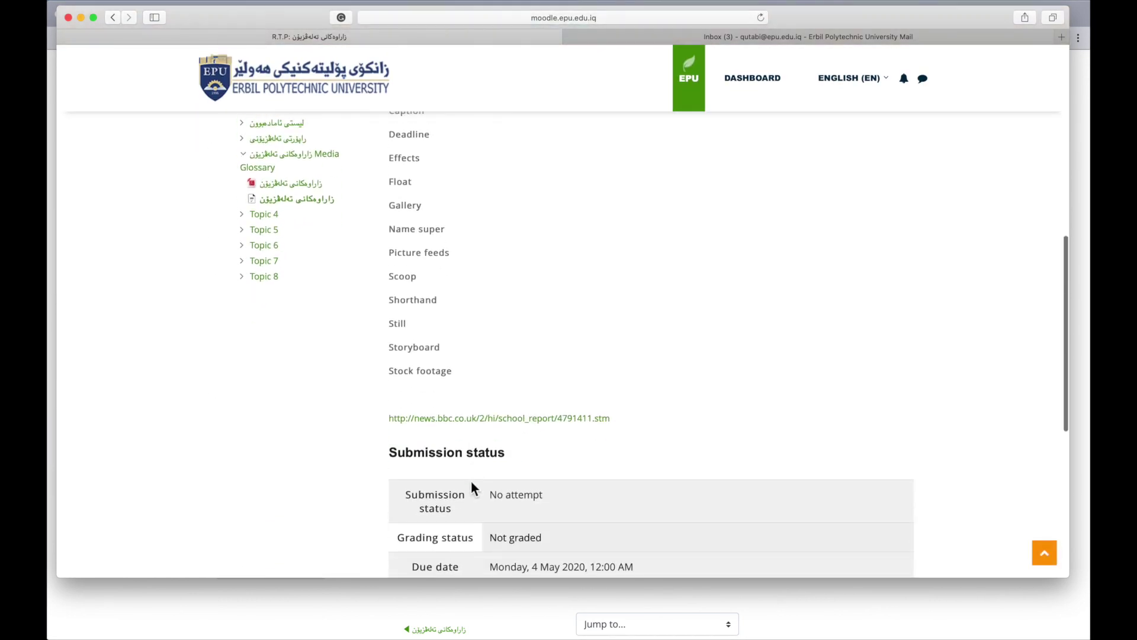
scroll(470, 481, "down", 5)
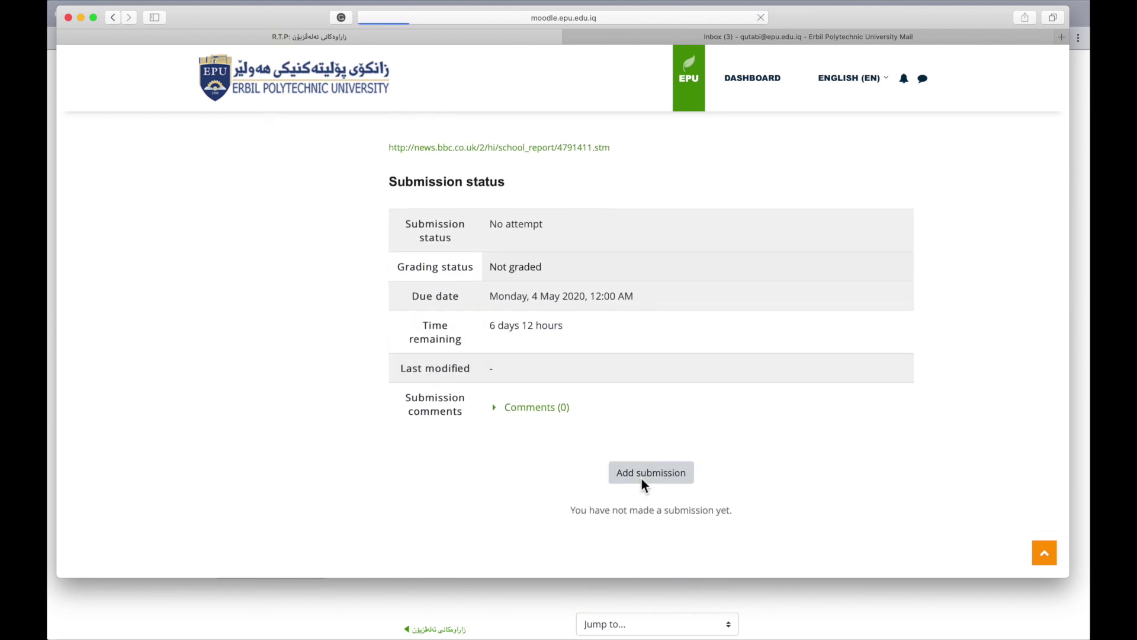
Start a new submission for the assignment and place the text cursor in its Online text area
left_click(642, 474)
scroll(623, 383, "down", 10)
scroll(623, 384, "down", 6)
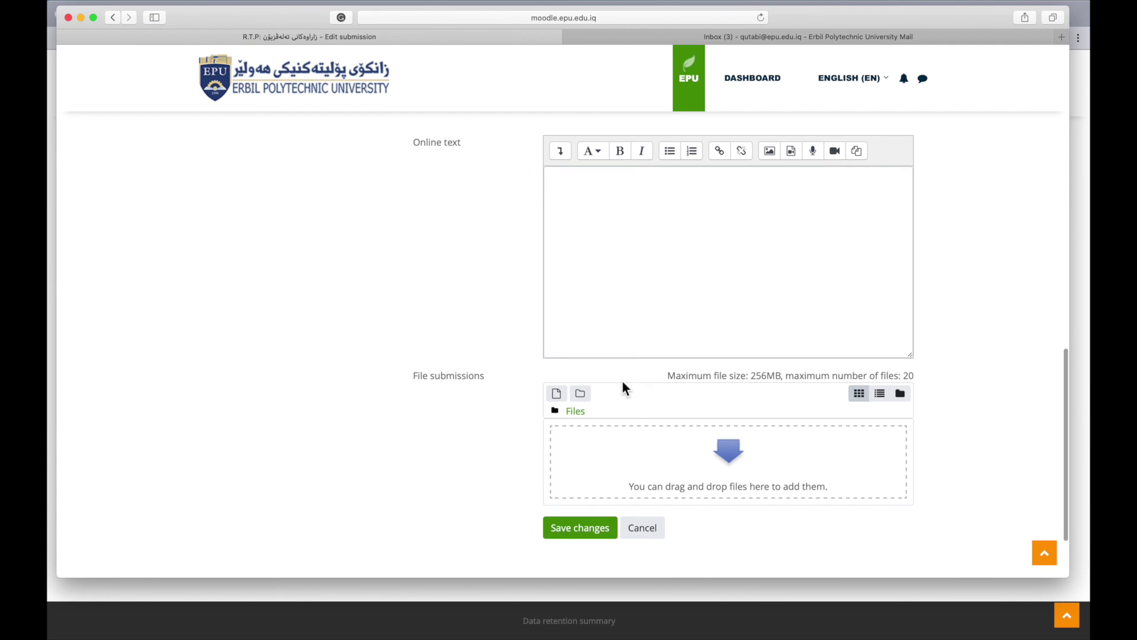
scroll(622, 382, "up", 3)
left_click(605, 300)
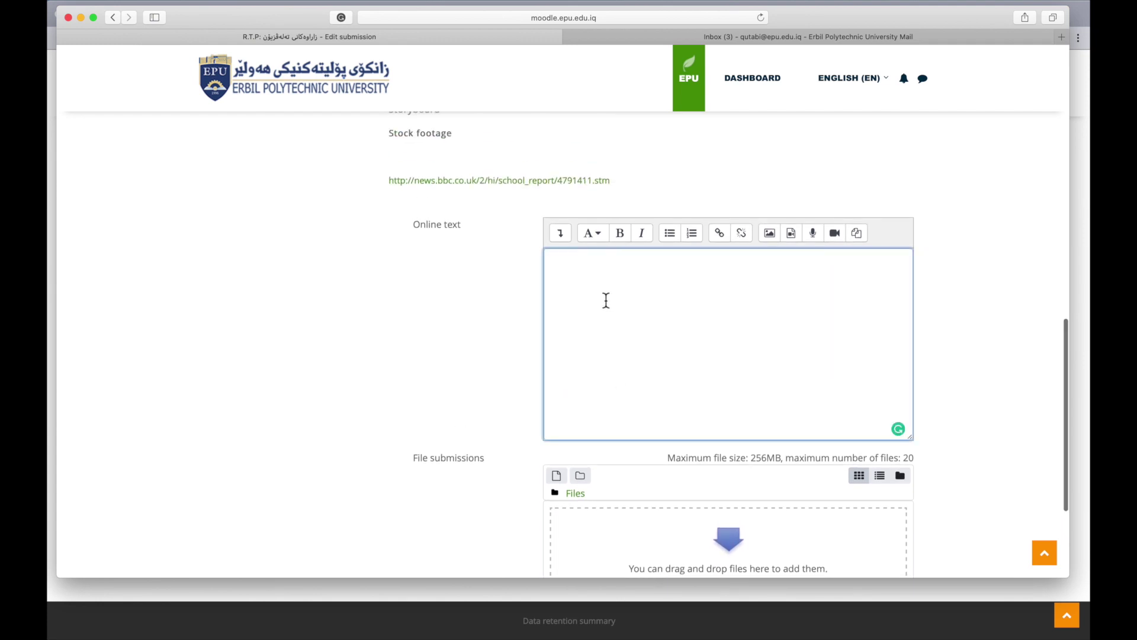
Upload the Word document "Research Questions and Hypotheses- after meeting .docx" from the iCloud Desktop folder to the file submissions
scroll(606, 300, "down", 5)
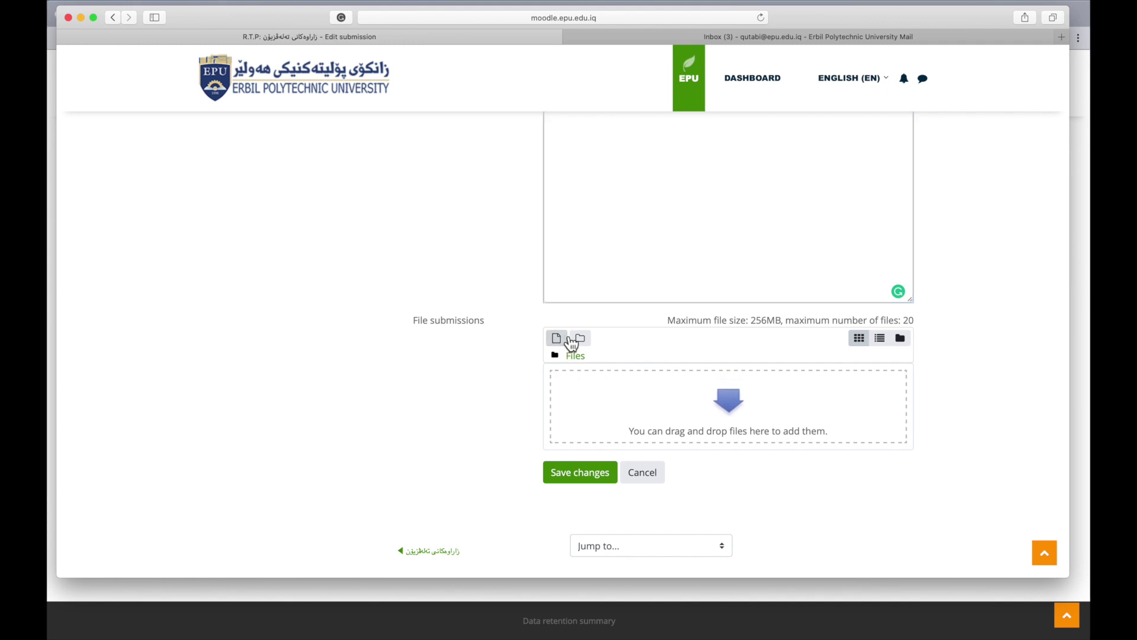
left_click(724, 403)
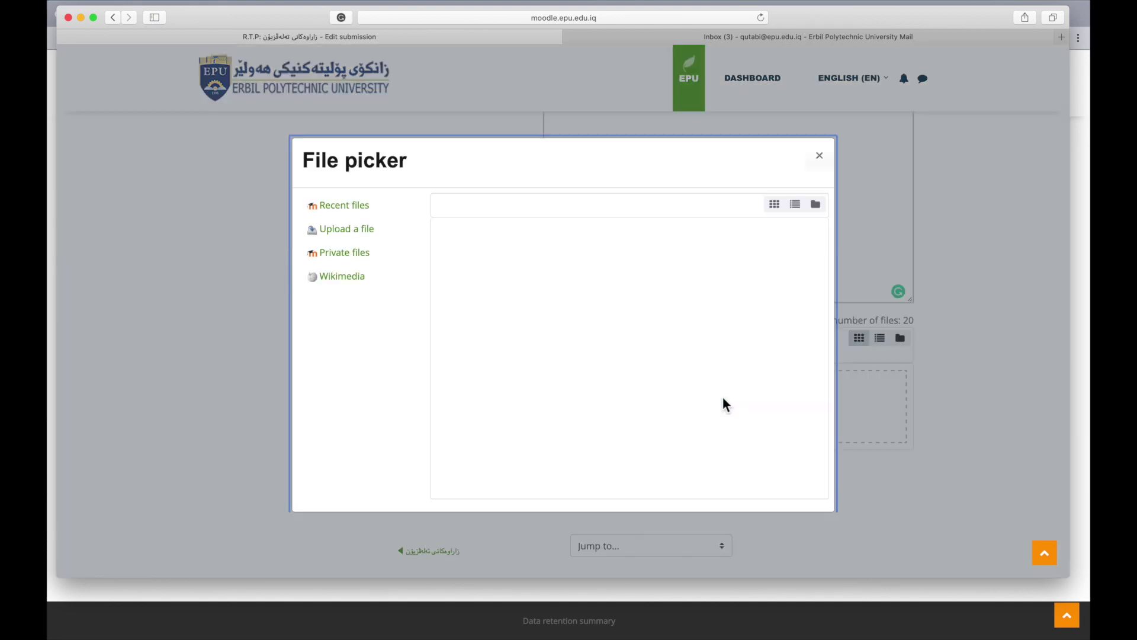
left_click(350, 231)
left_click(472, 279)
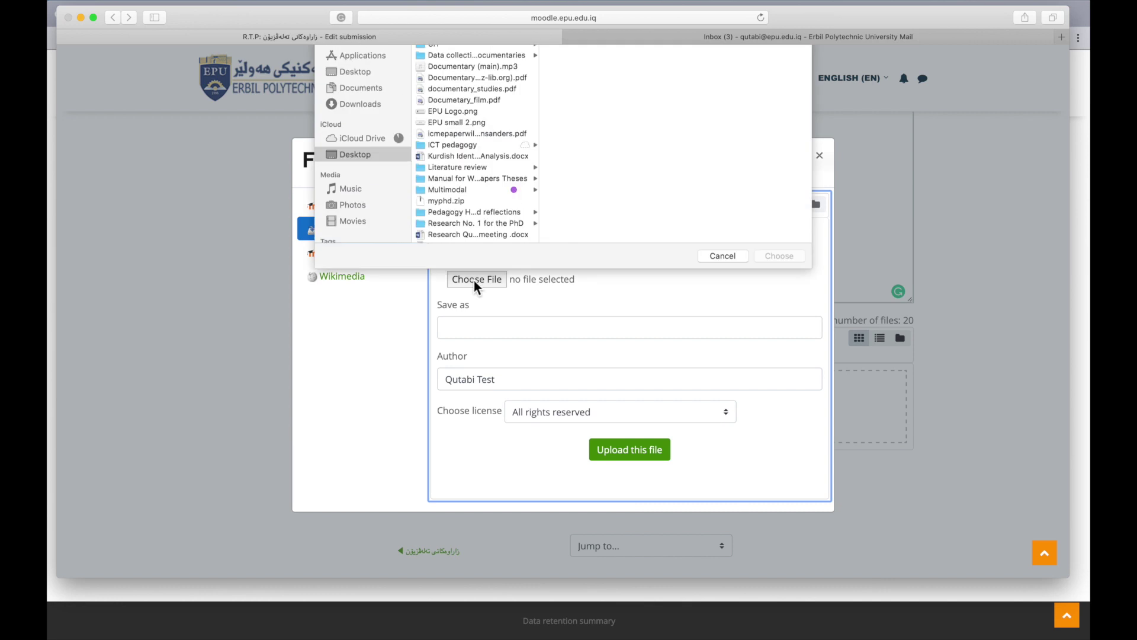
left_click(452, 268)
scroll(452, 268, "down", 1)
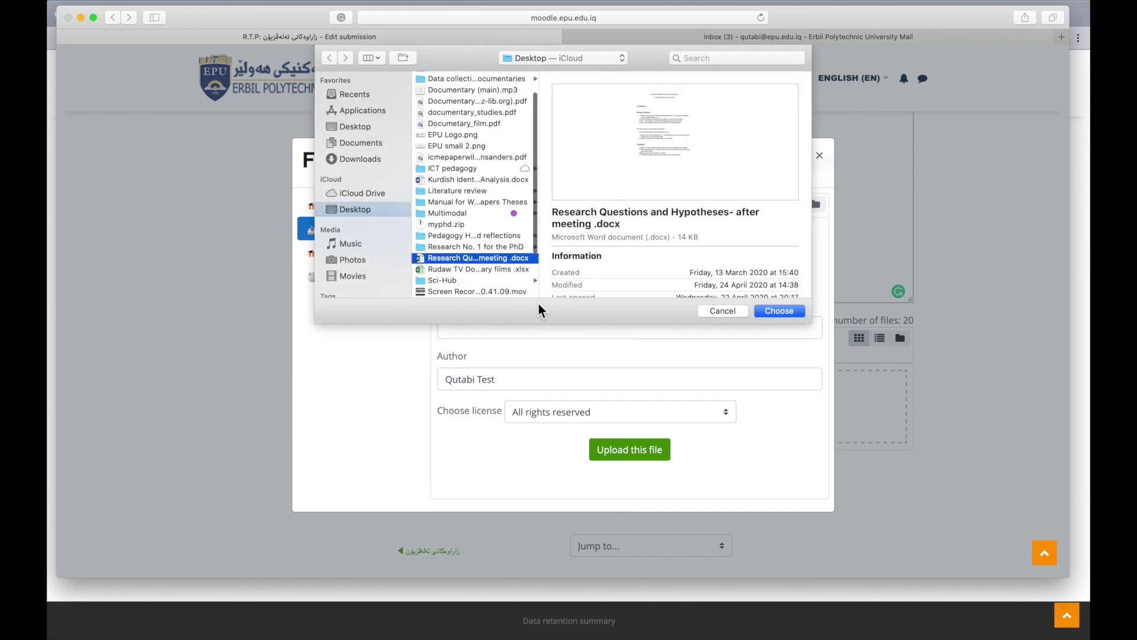
left_click(778, 311)
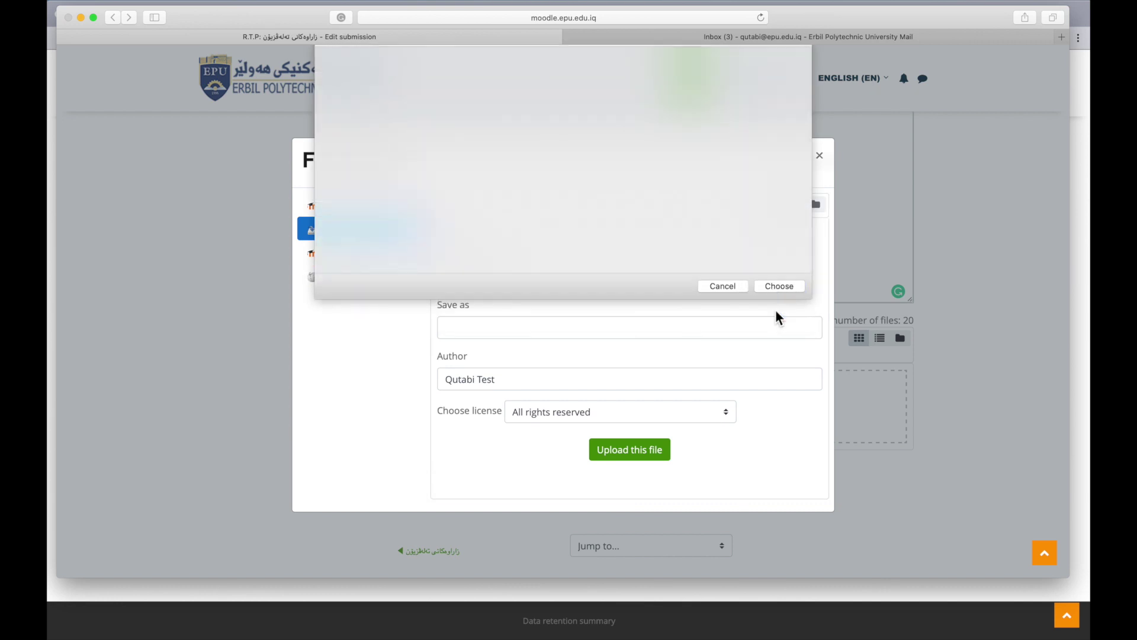
left_click(644, 454)
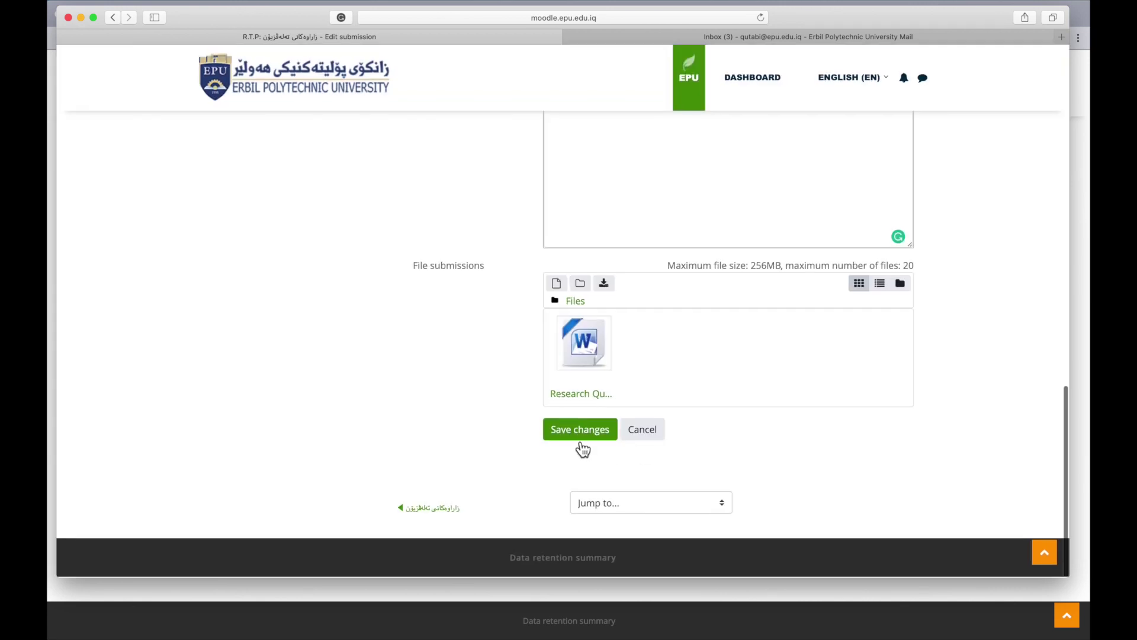
Save the student's submission and check the Submission status table on the assignment page
left_click(578, 434)
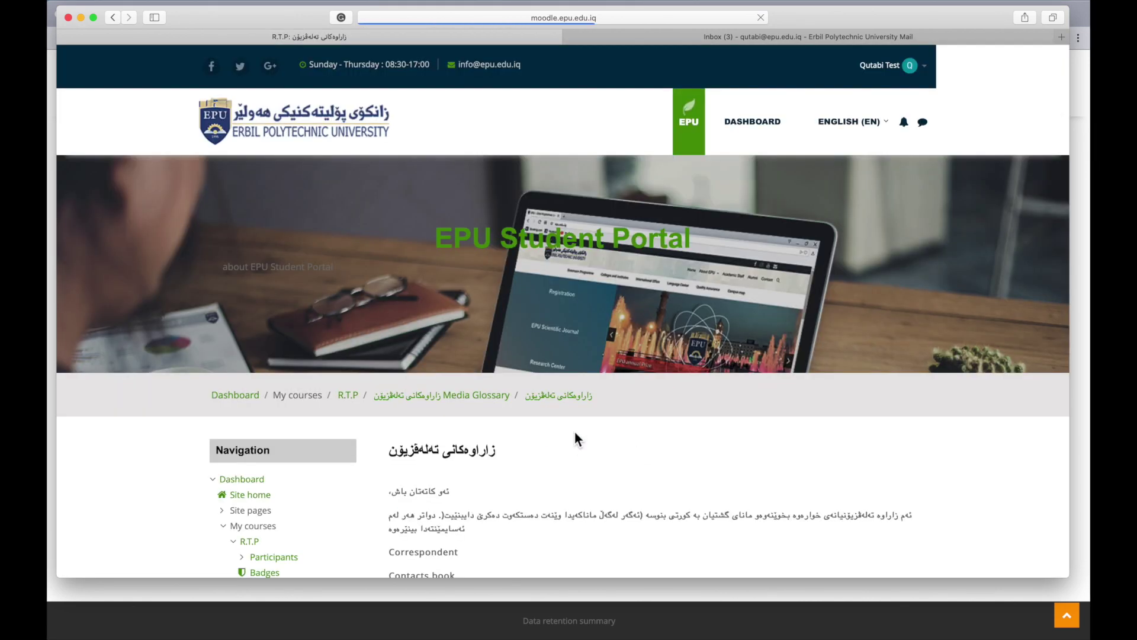
scroll(576, 434, "down", 10)
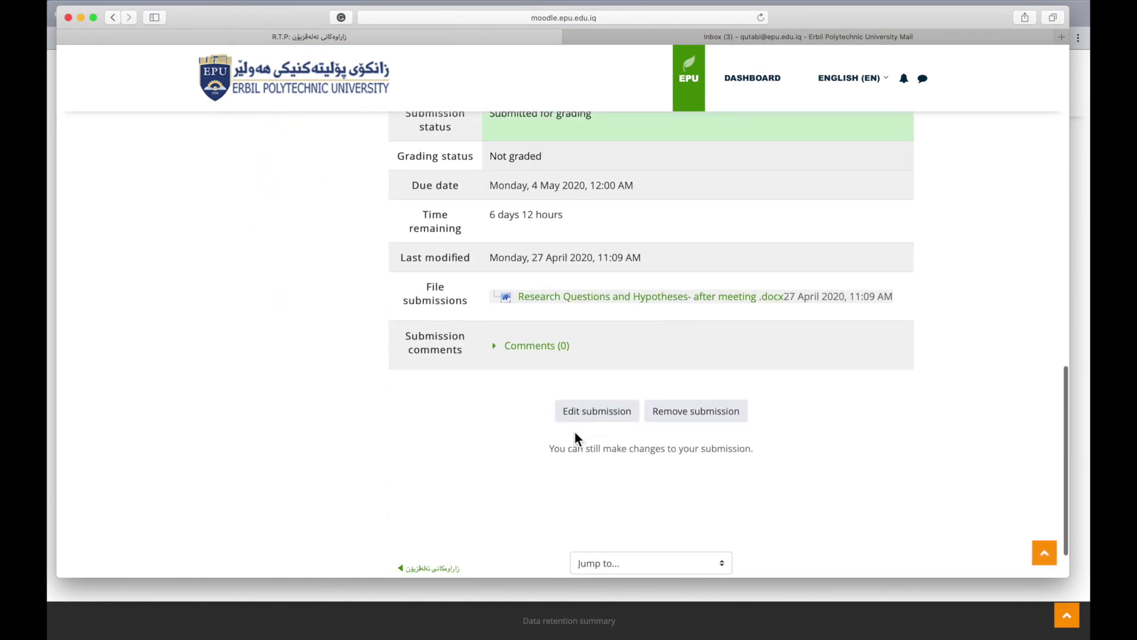
scroll(577, 439, "up", 4)
scroll(577, 439, "down", 2)
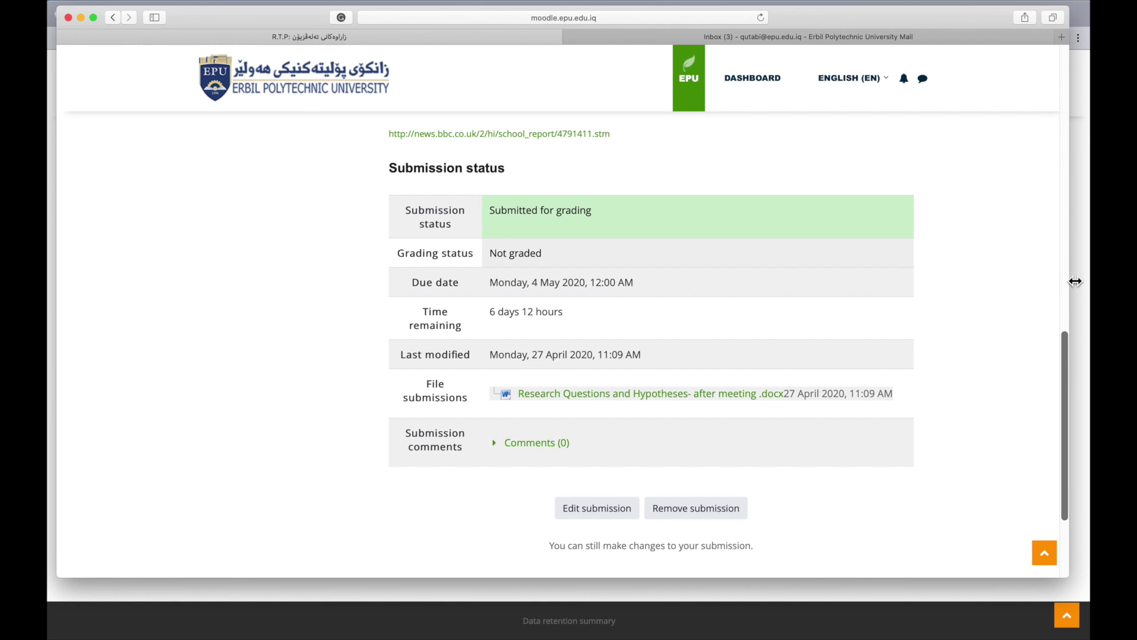
Switch to the teacher's session in Google Chrome and reload the television terminology assignment page
mouse_move(278, 637)
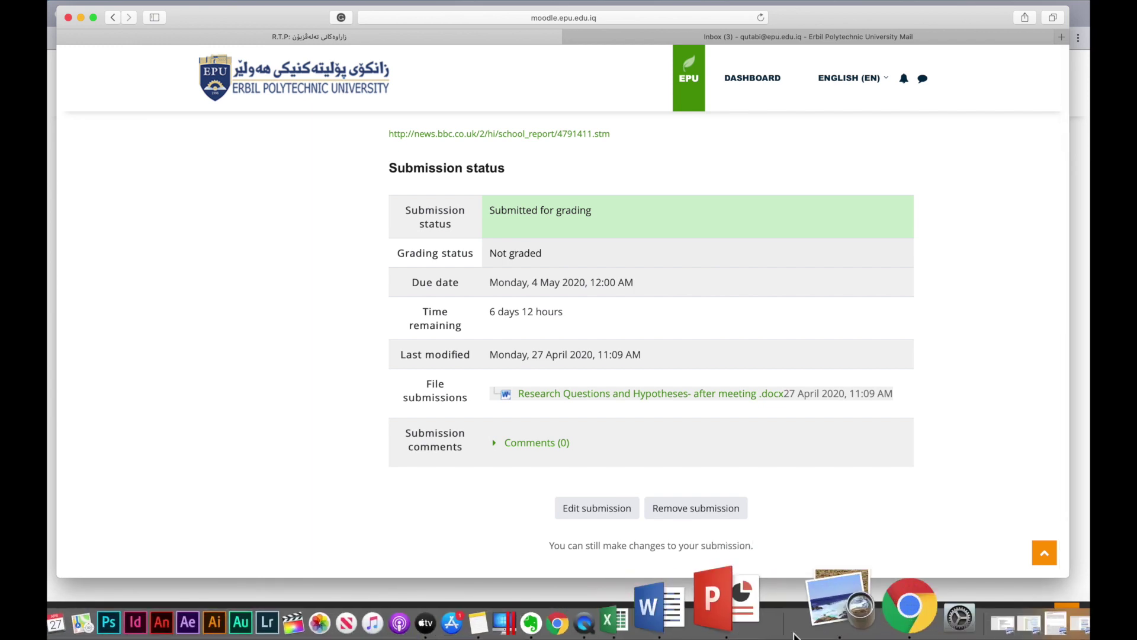
left_click(835, 629)
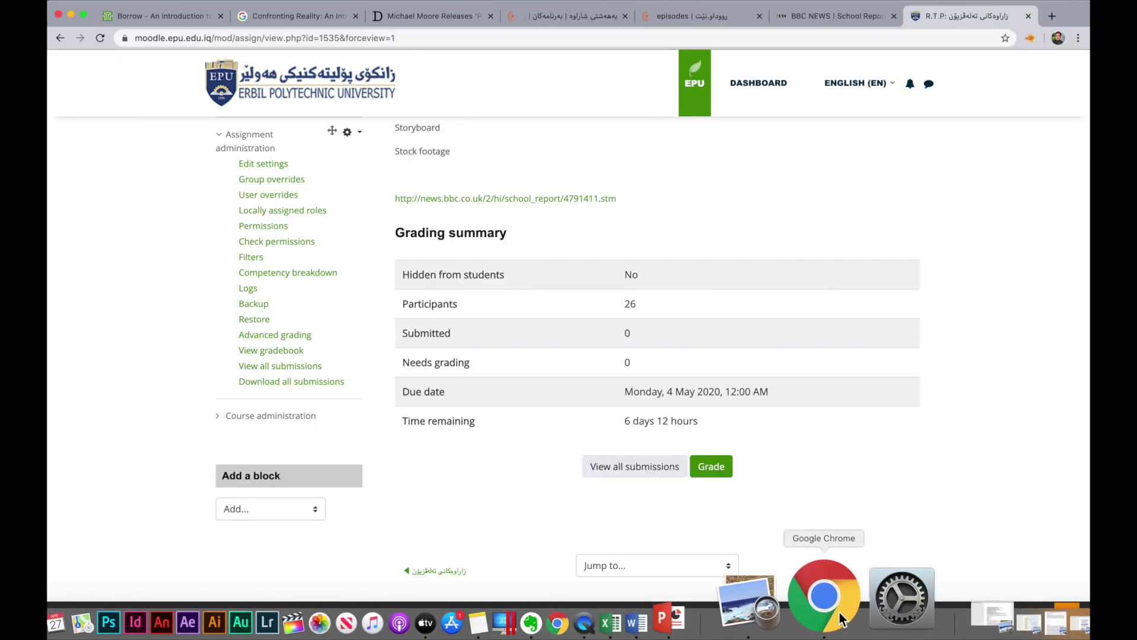
scroll(618, 517, "up", 3)
scroll(616, 510, "up", 15)
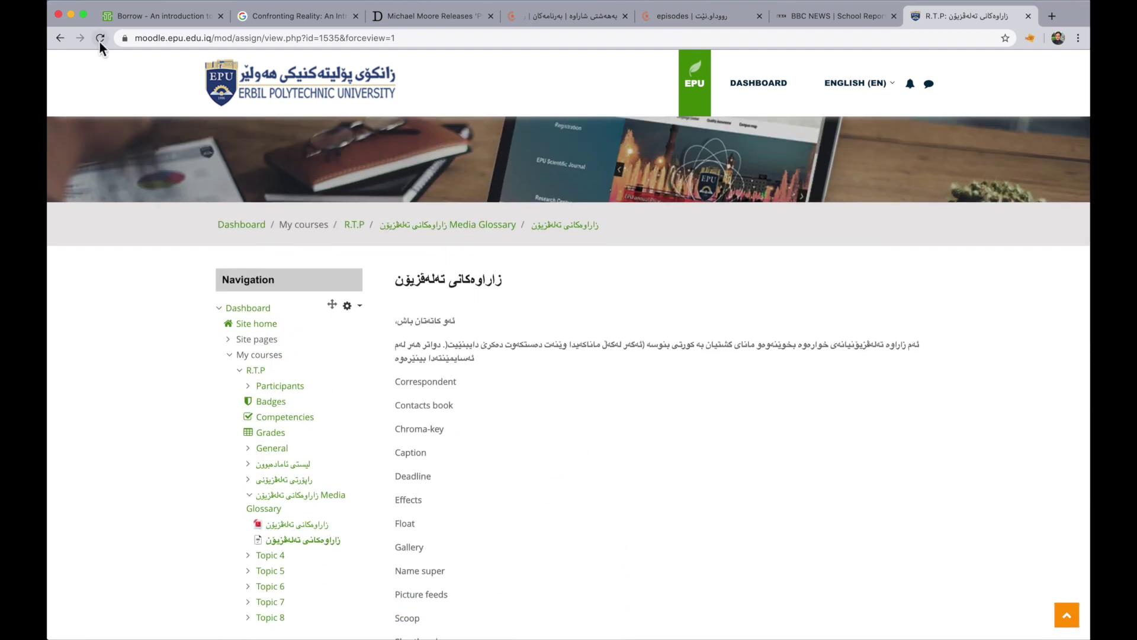
left_click(99, 38)
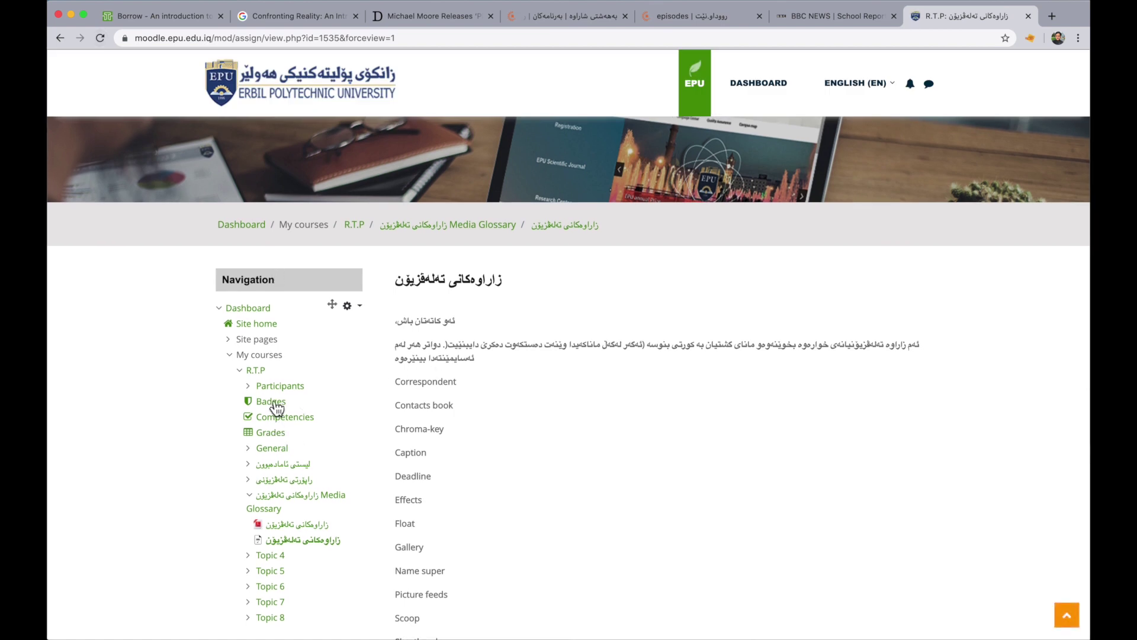
Open the R.T.P course, reopen the television terminology assignment under Media Glossary, and check its Grading summary
left_click(258, 371)
scroll(503, 381, "down", 10)
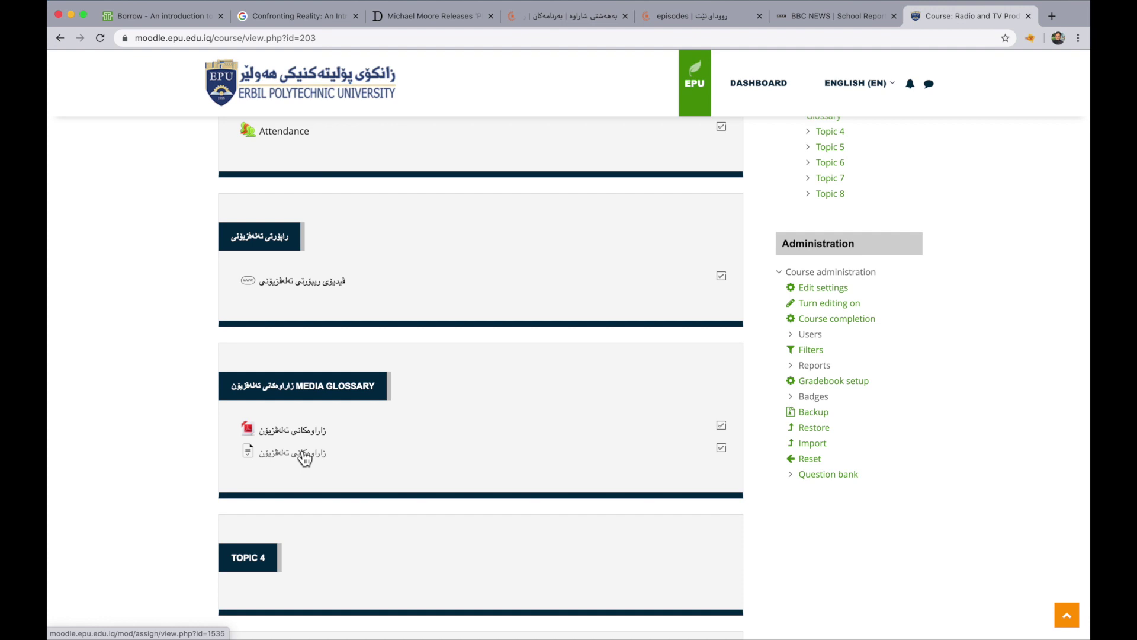
left_click(305, 456)
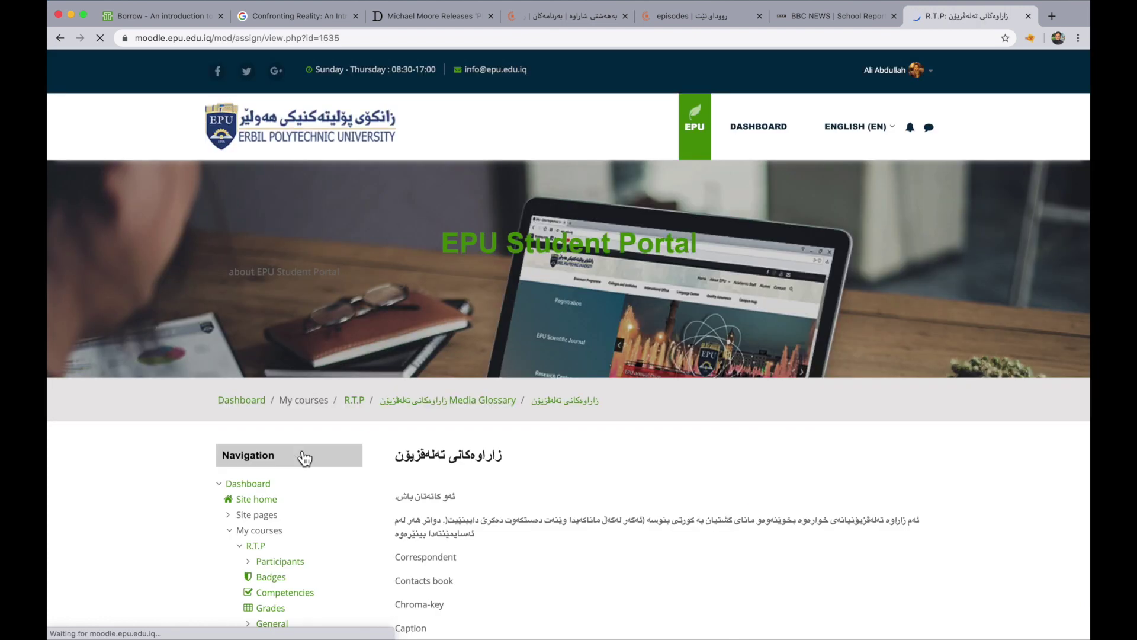
scroll(305, 458, "down", 1)
scroll(480, 418, "down", 12)
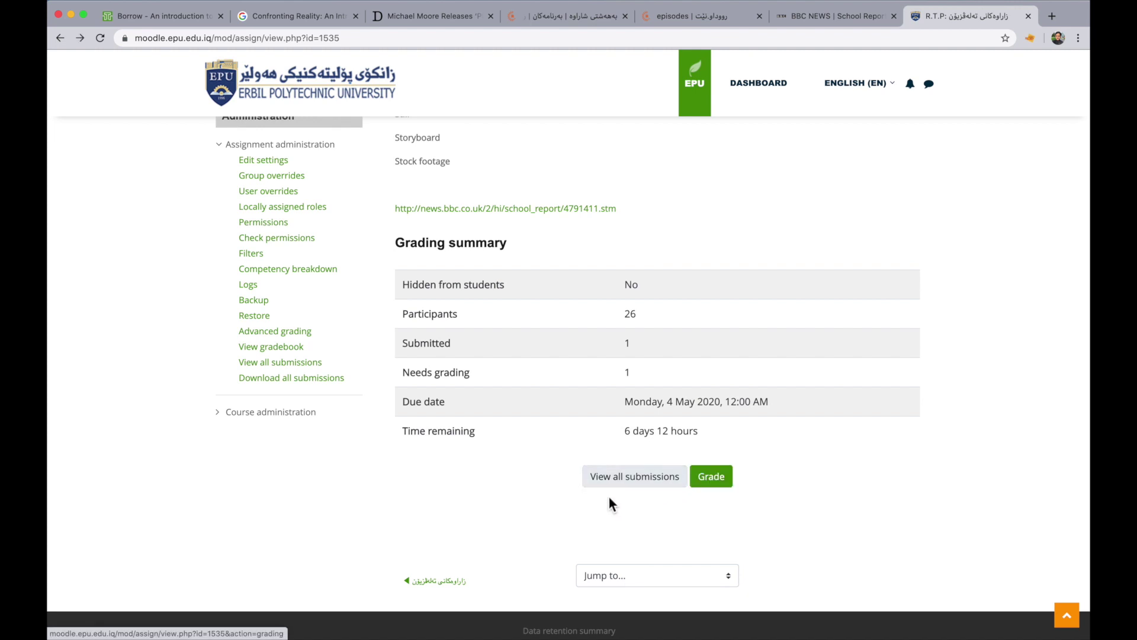
View all submissions, open the grading page of the student marked Submitted for grading, and dismiss the PDF alert
left_click(641, 482)
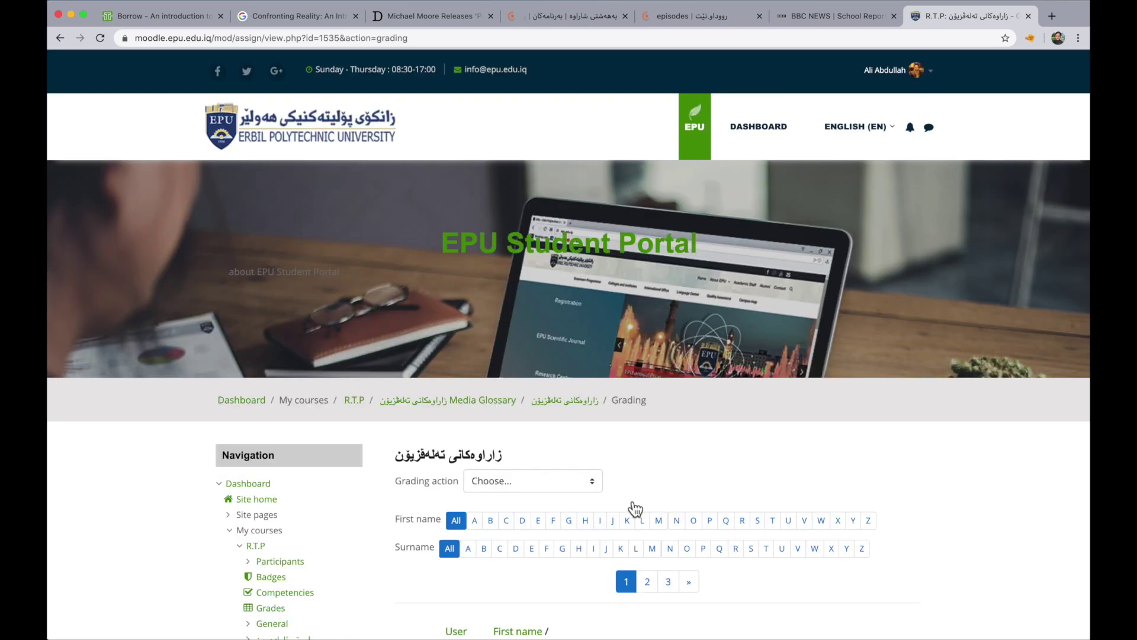
scroll(635, 508, "down", 8)
scroll(635, 508, "down", 4)
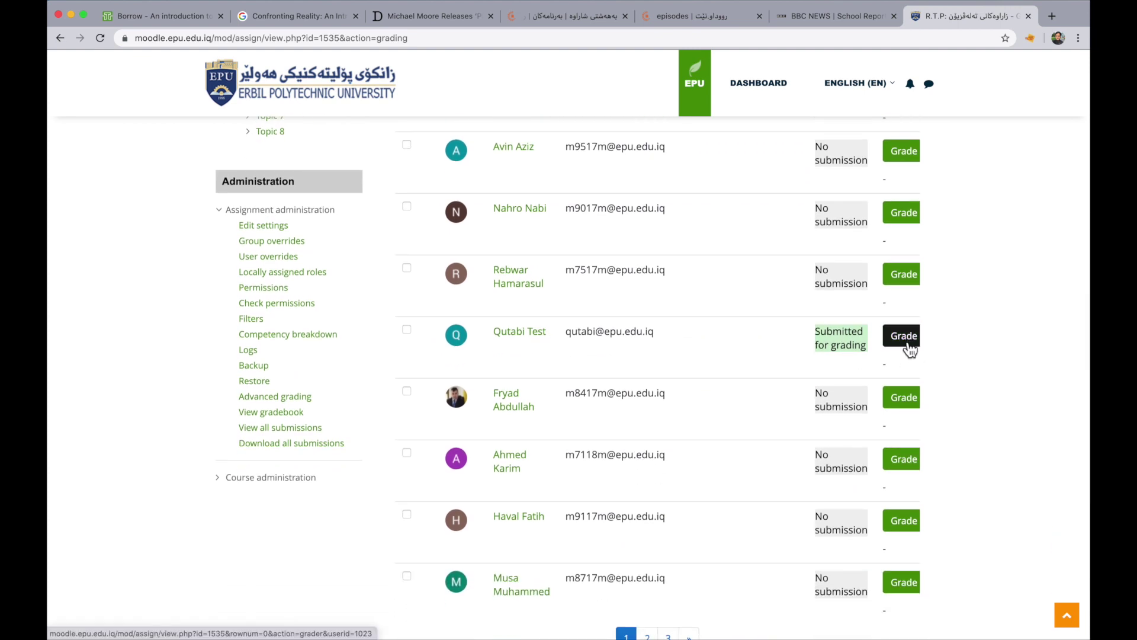
left_click(909, 344)
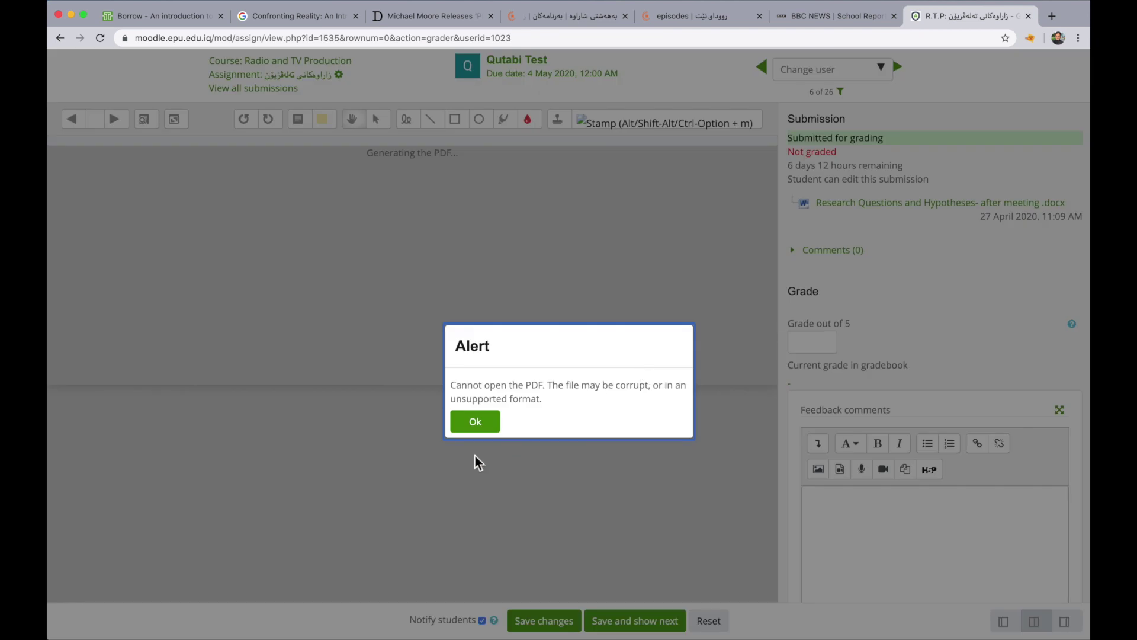
left_click(474, 421)
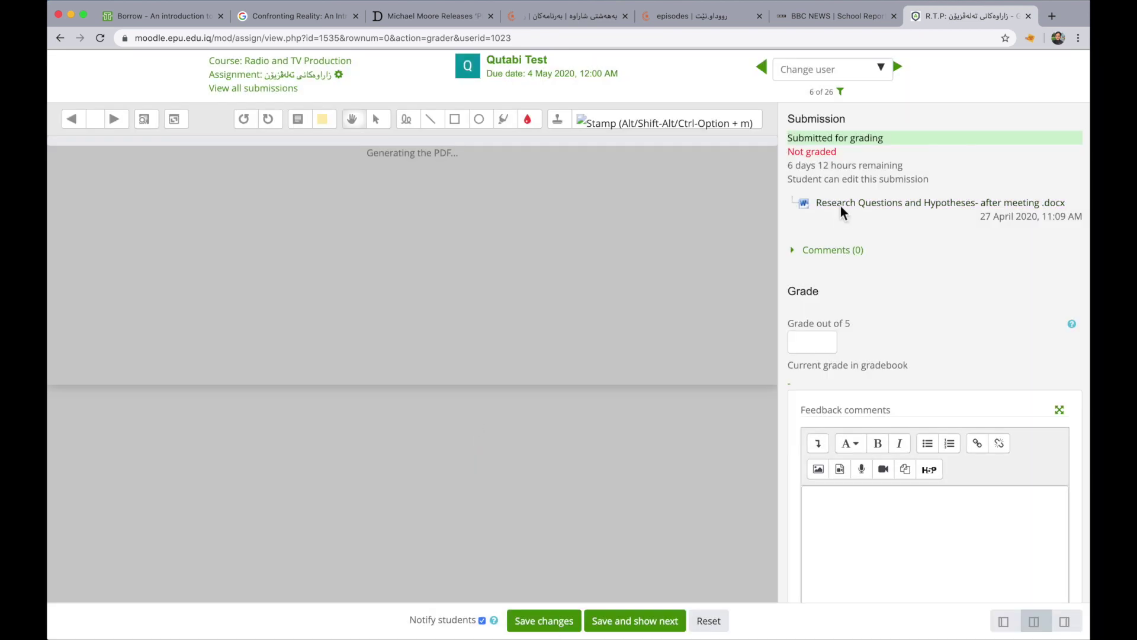
Start downloading the submitted Word document "Research Questions and Hypotheses- after meeting .docx" and cancel the save
left_click(840, 204)
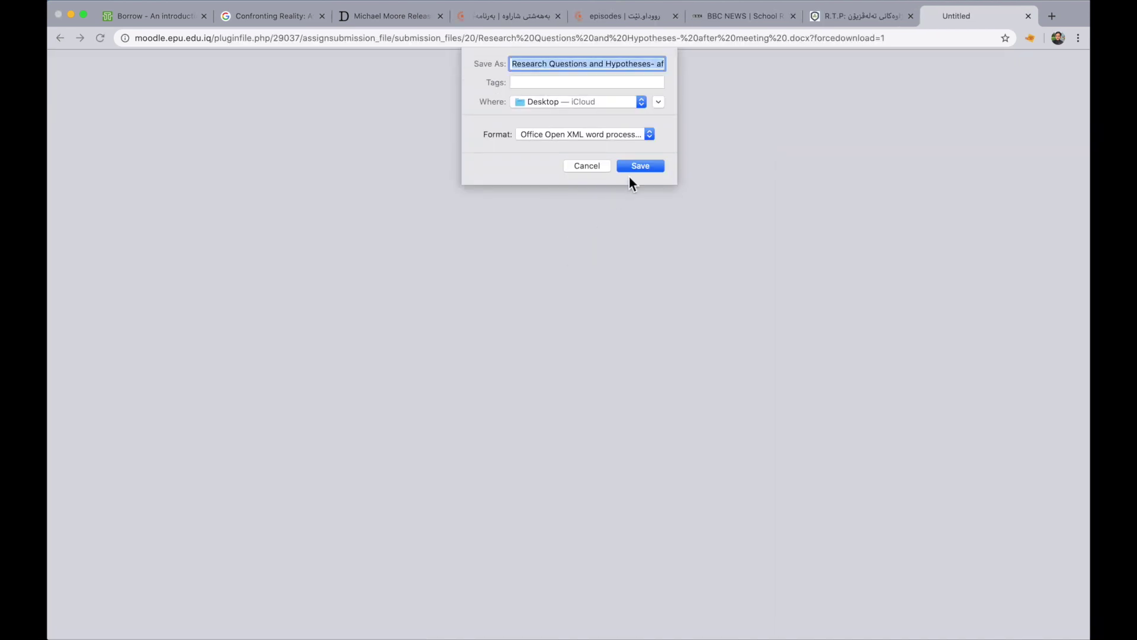
left_click(592, 166)
Grade the submission 5 out of 5, leave the feedback comments empty, and save the changes
left_click(803, 350)
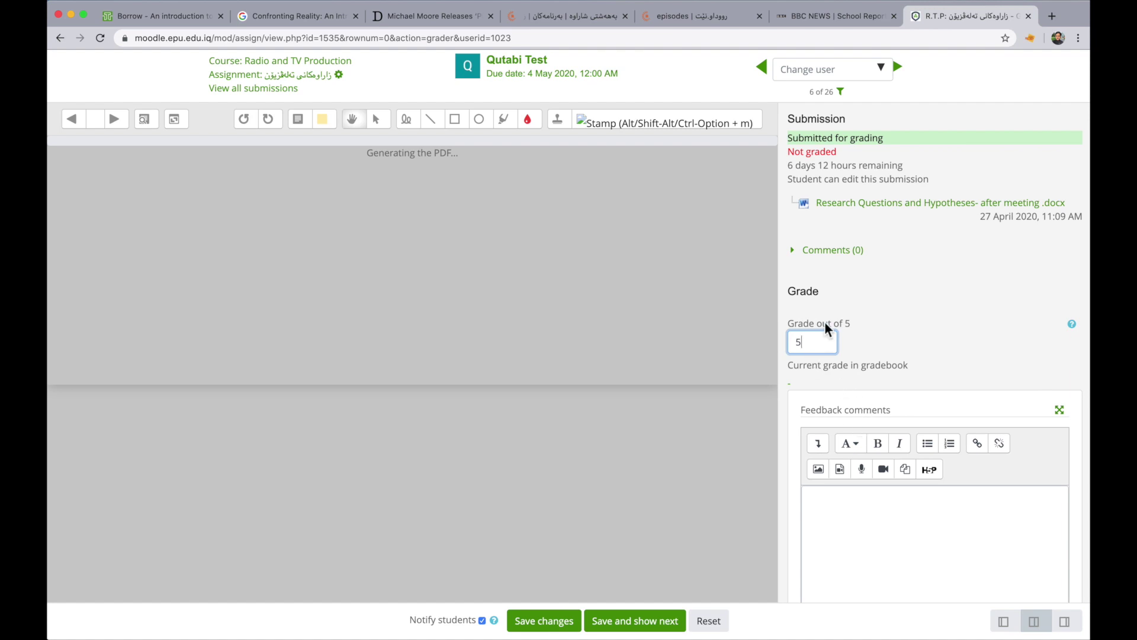
scroll(841, 355, "down", 3)
left_click(842, 413)
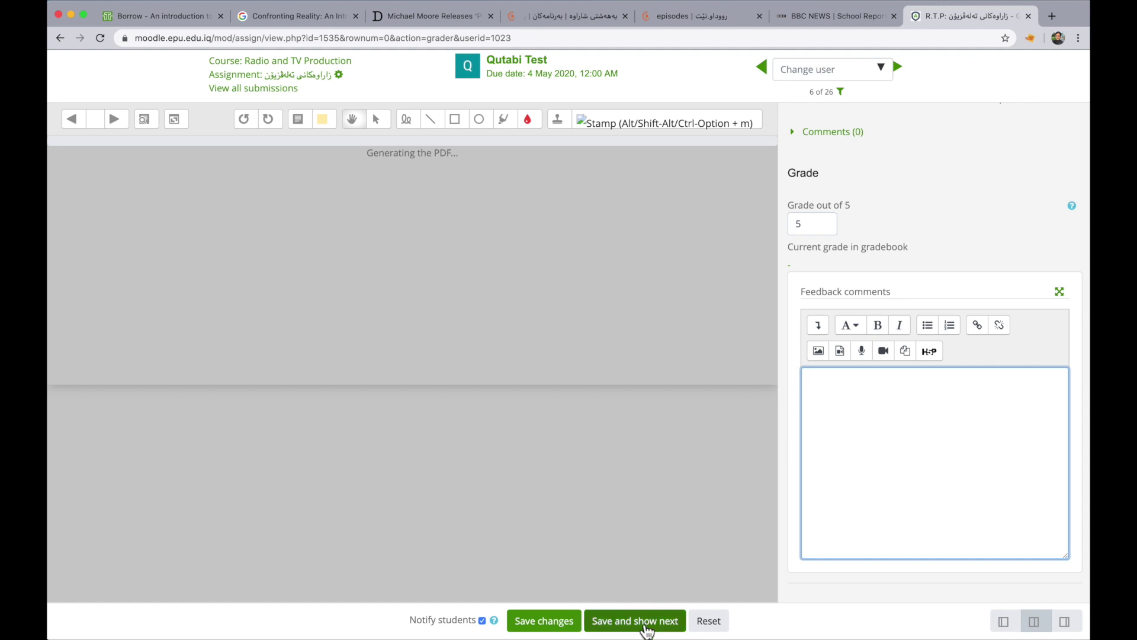
left_click(557, 623)
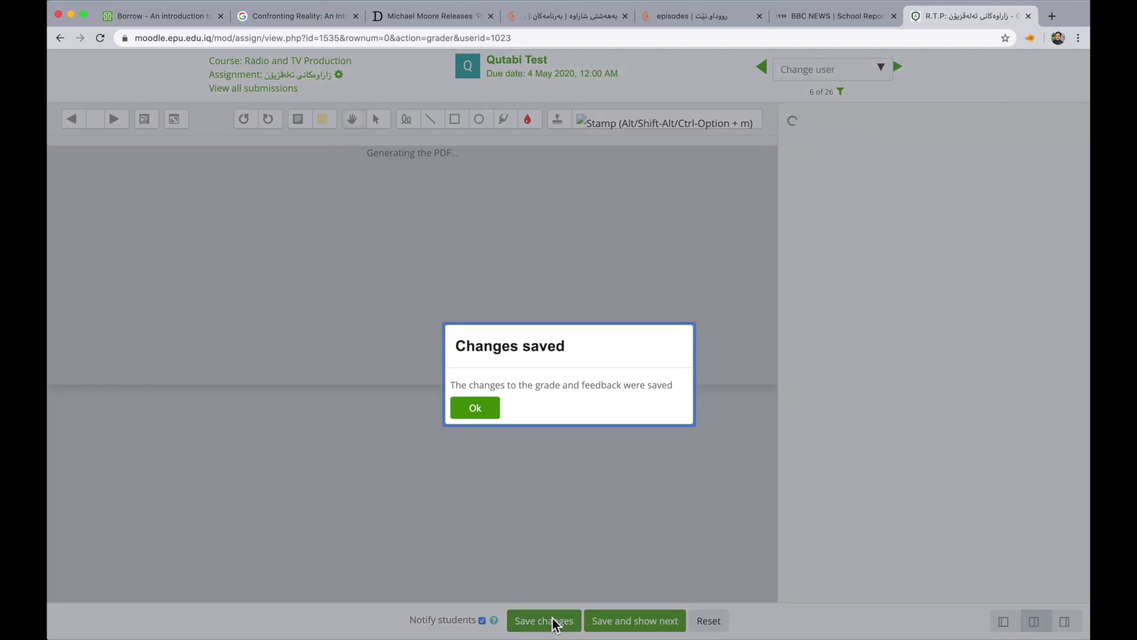